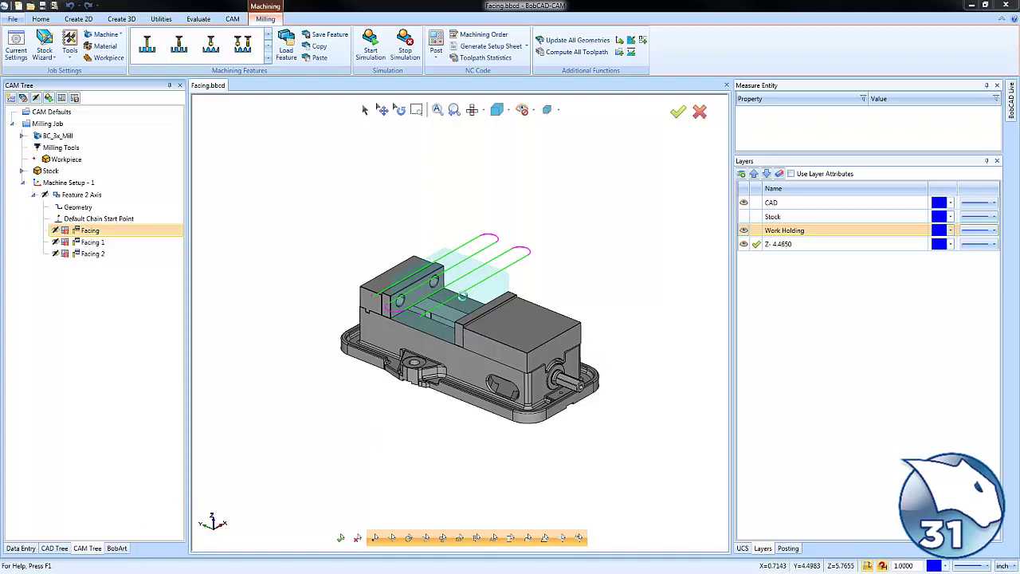
# Zoom into the vise and display the Facing 1 and Facing 2 toolpaths, ending on the spiral
pyautogui.scroll(3, 447, 355)
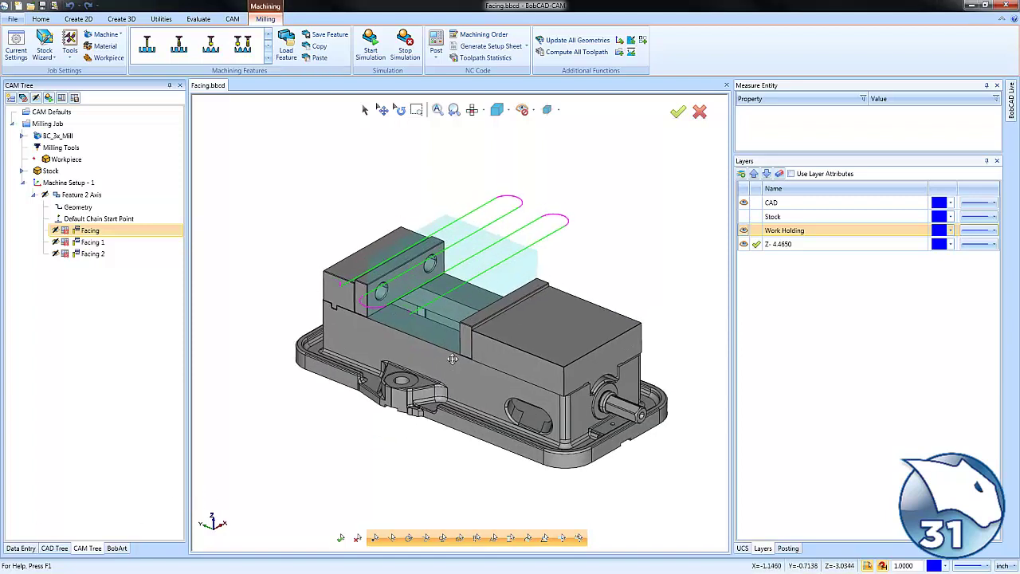
pyautogui.click(95, 244)
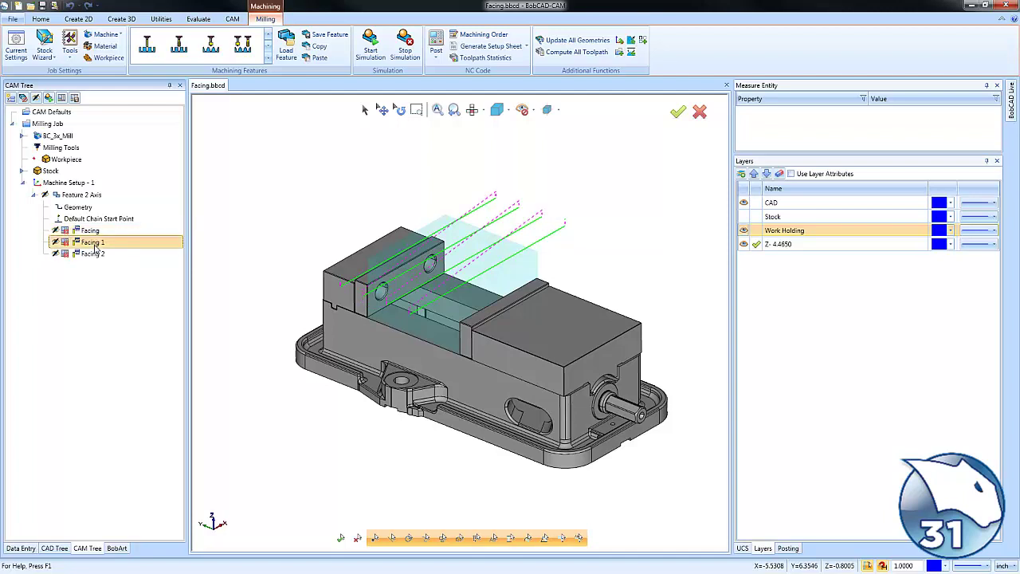
pyautogui.click(94, 255)
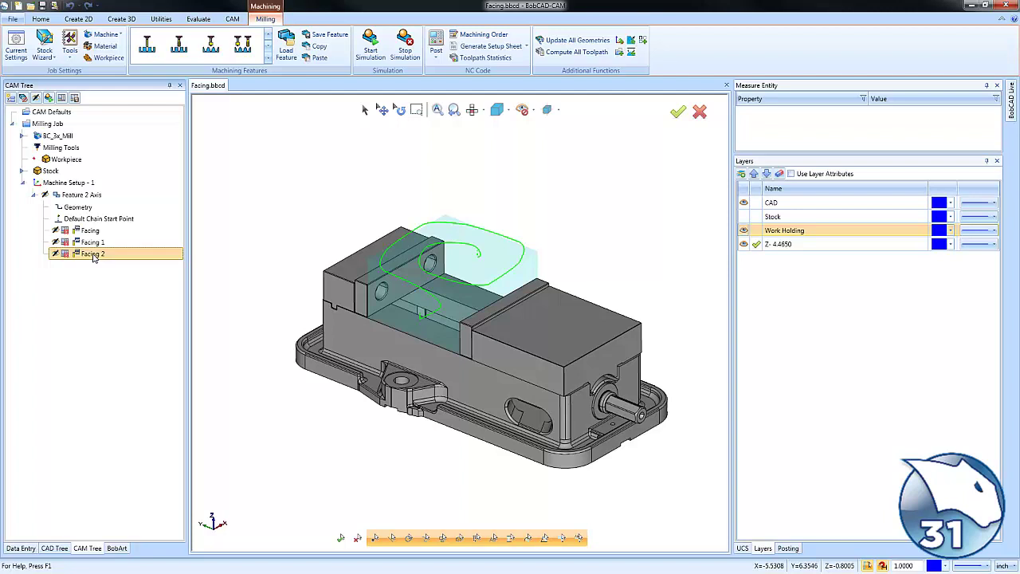
# In a new drawing, create a rectangle of length 4 and width 2 centred on the origin
pyautogui.click(7, 5)
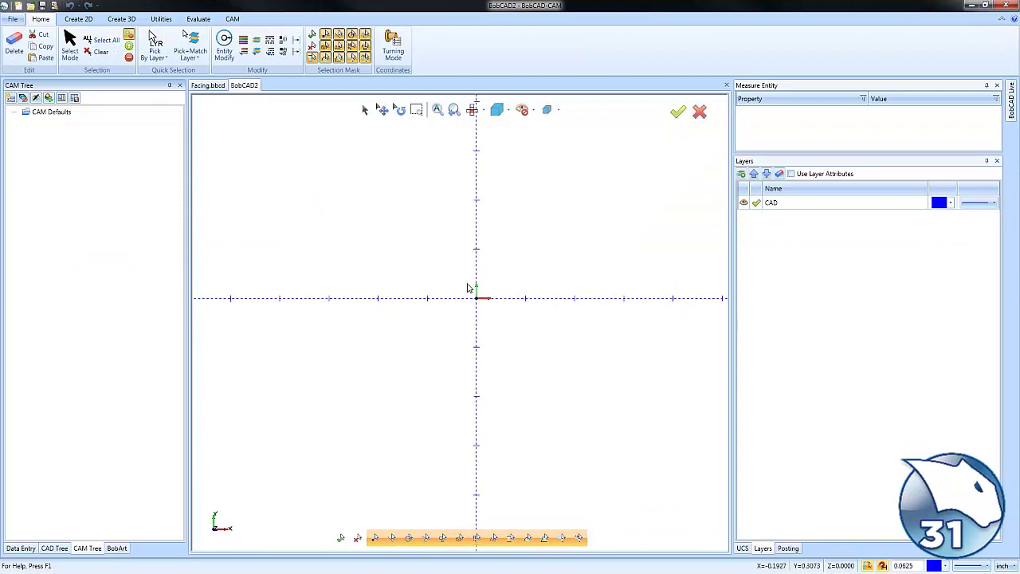
pyautogui.click(78, 19)
pyautogui.click(108, 43)
pyautogui.doubleClick(114, 177)
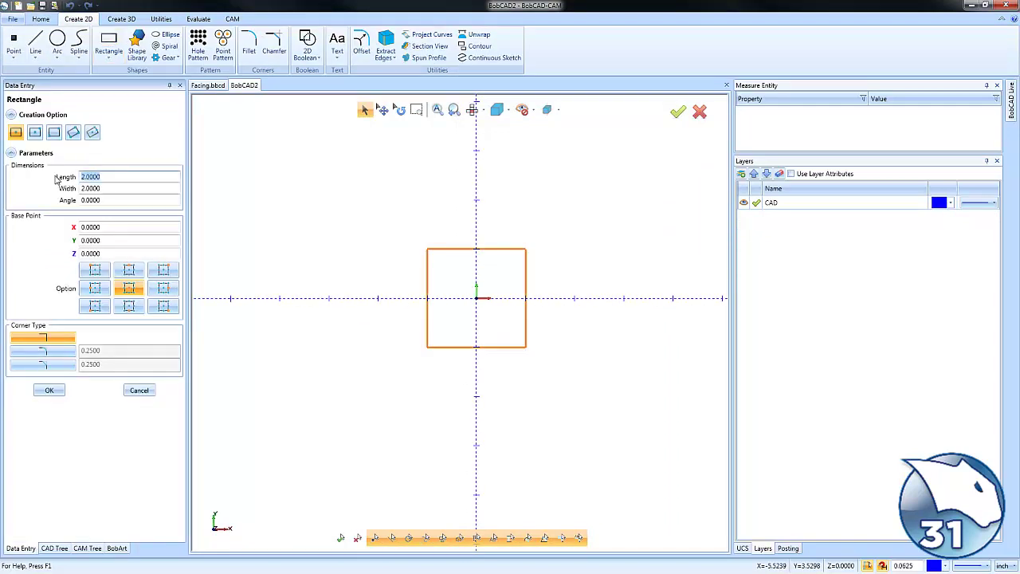
pyautogui.write('4')
pyautogui.press('Tab')
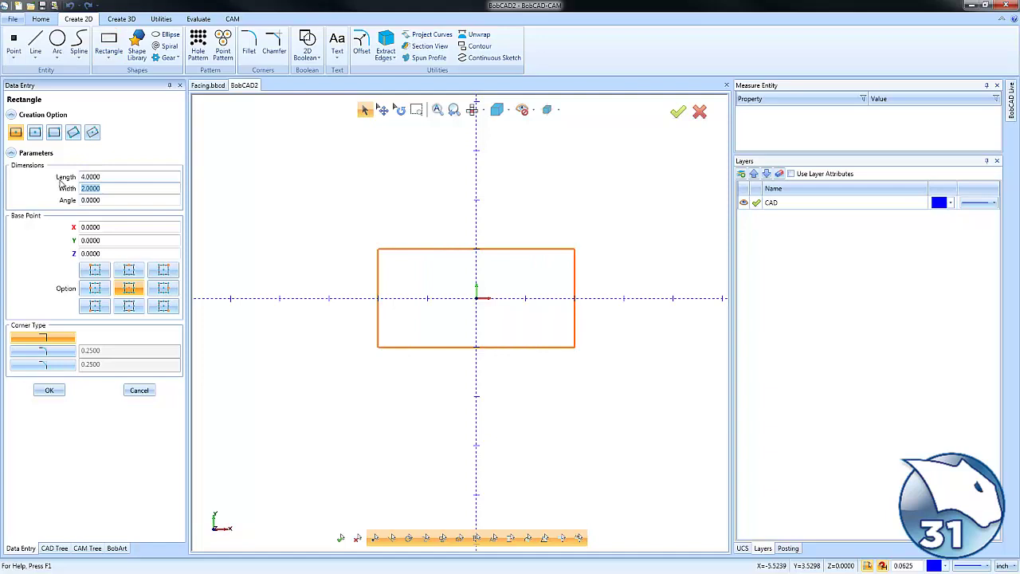
pyautogui.click(49, 390)
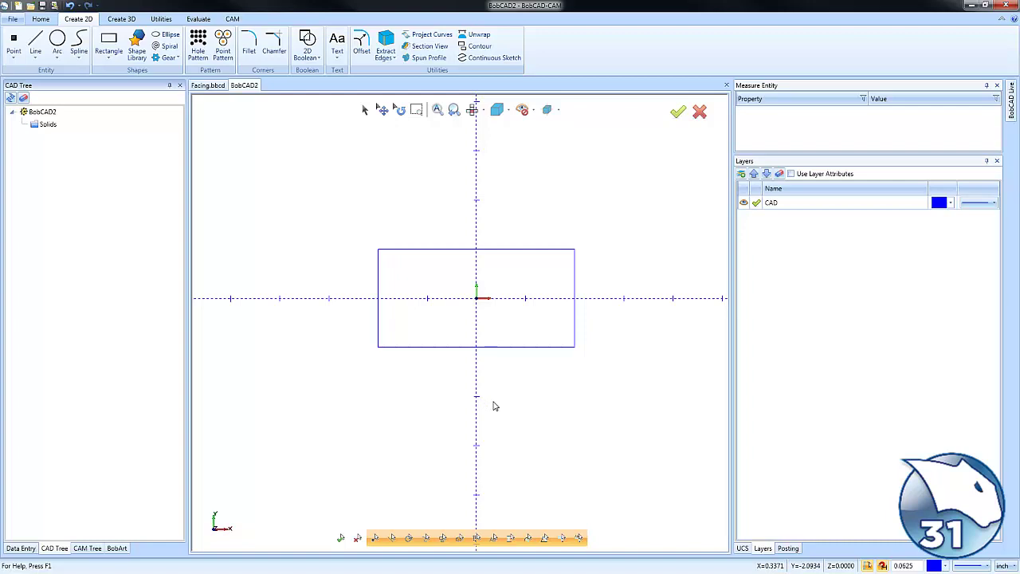
# Create a new BC_3x_Mill job from CAM Defaults and accept the calculated 4 × 2 × 1 stock
pyautogui.moveTo(517, 417); pyautogui.dragTo(358, 352, button='middle')
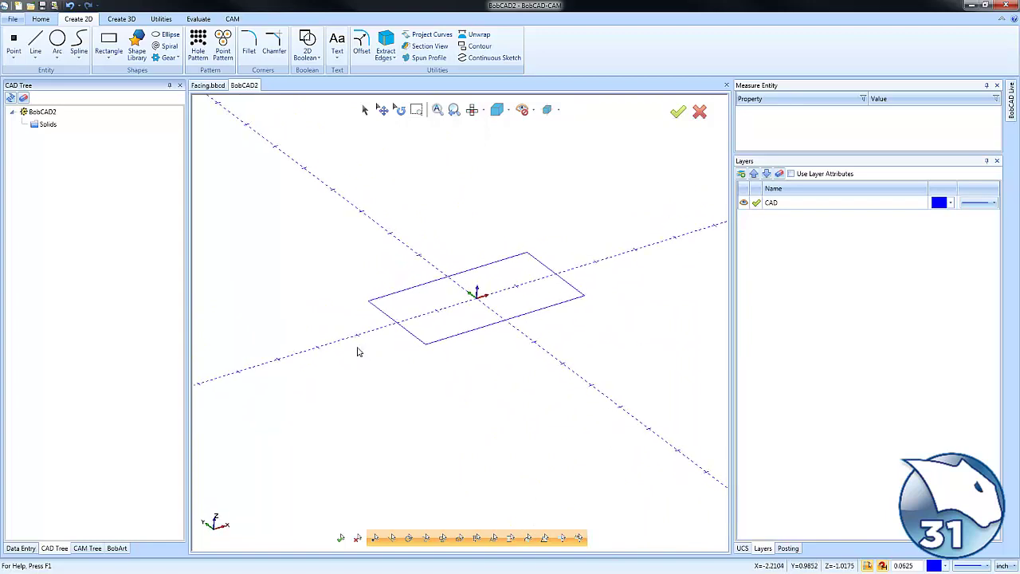
pyautogui.click(90, 549)
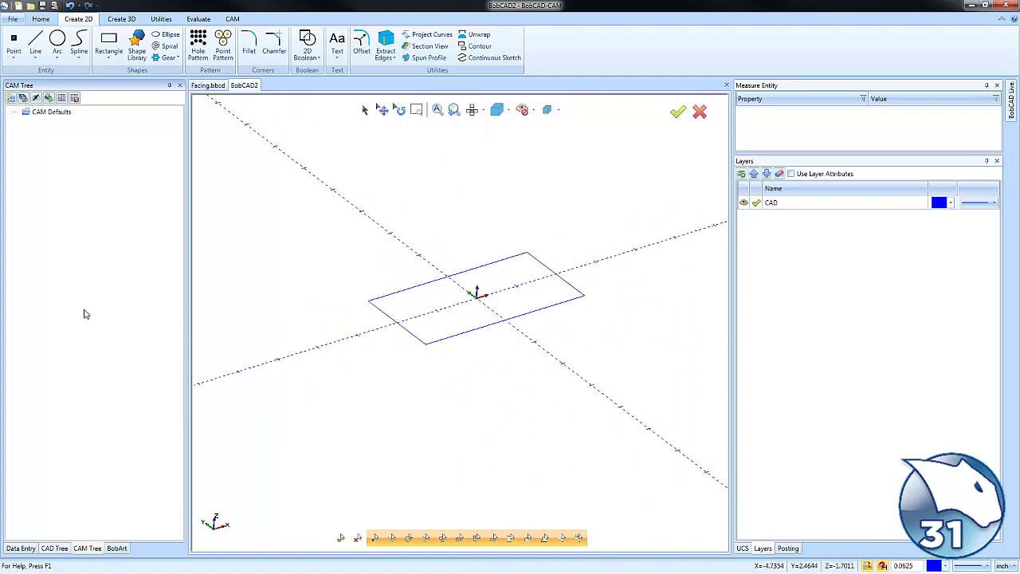
pyautogui.rightClick(64, 112)
pyautogui.click(87, 119)
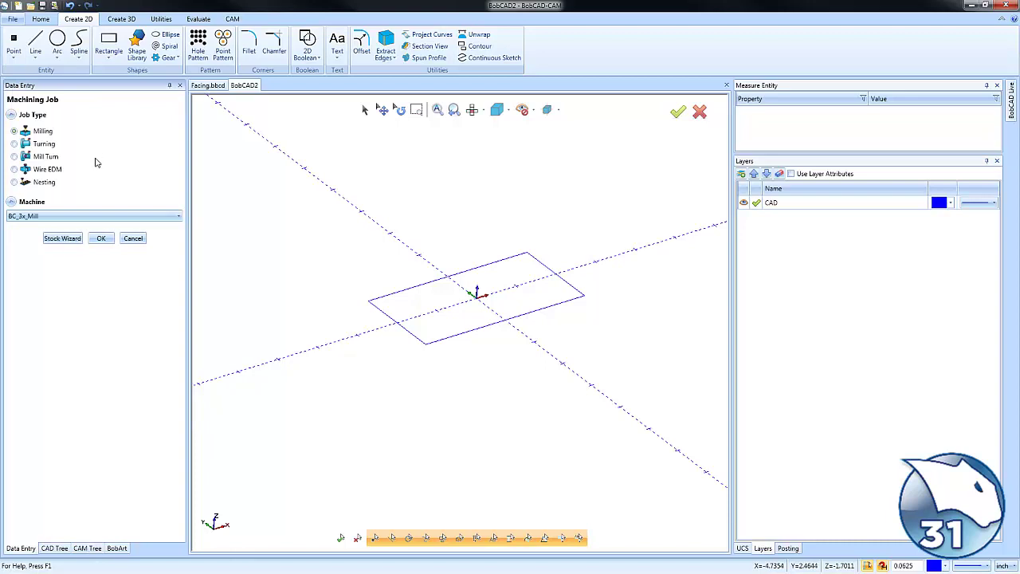
pyautogui.click(62, 238)
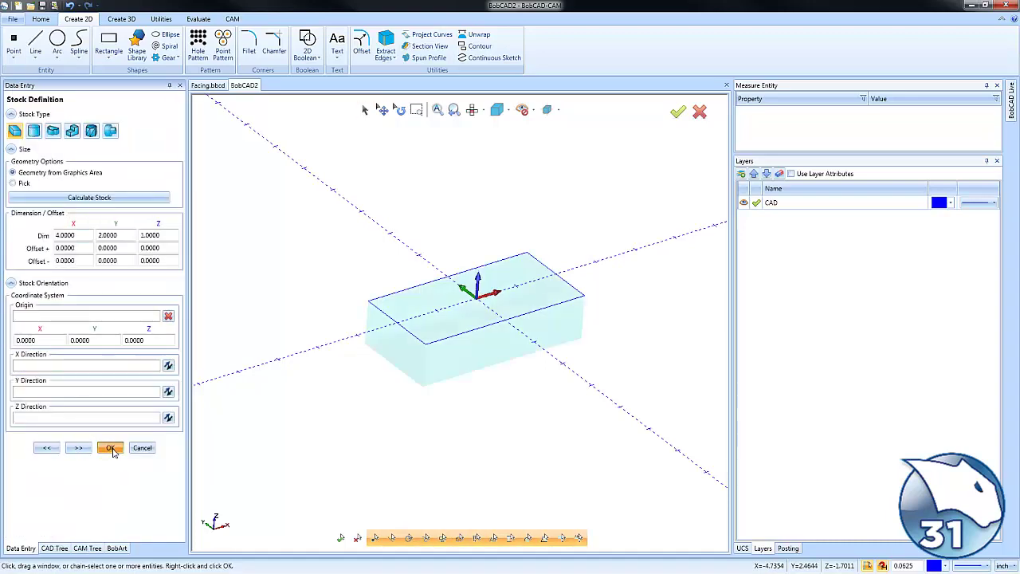
pyautogui.click(111, 448)
pyautogui.moveTo(471, 358); pyautogui.dragTo(521, 369, button='middle')
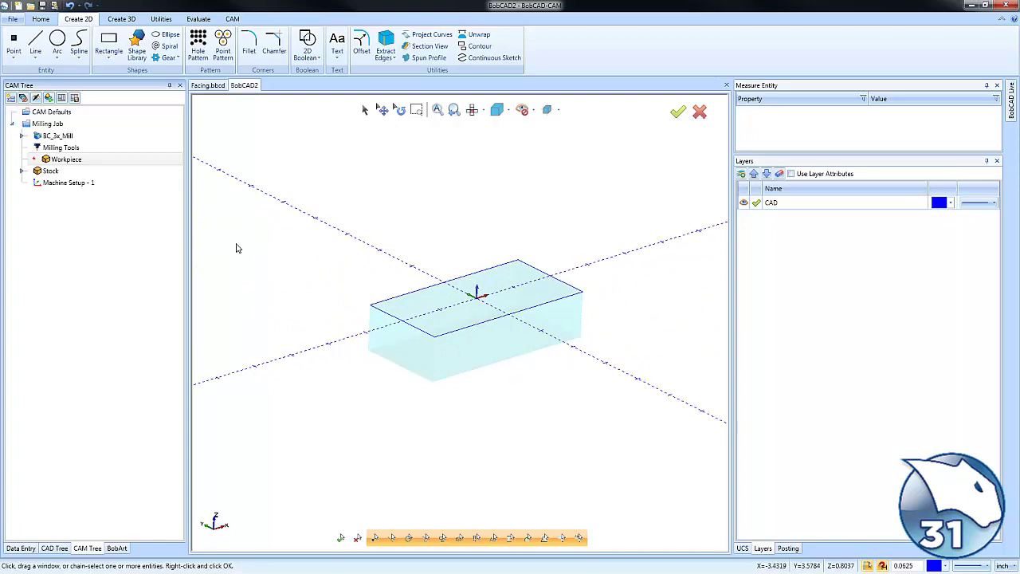
# Add a Mill 2 Axis feature to Machine Setup - 1 using the rectangle chain with depth 0.1
pyautogui.rightClick(90, 185)
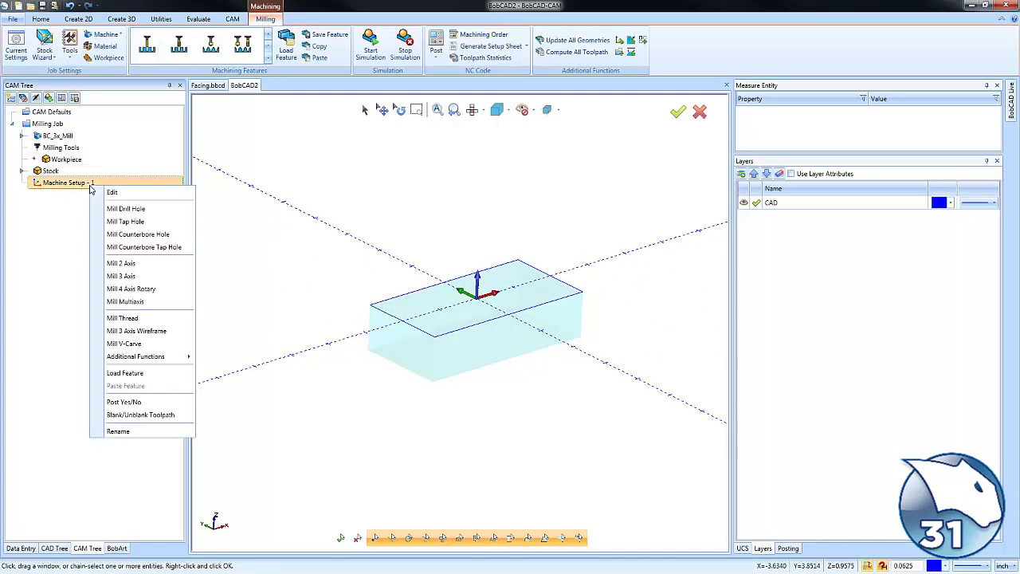
pyautogui.click(157, 268)
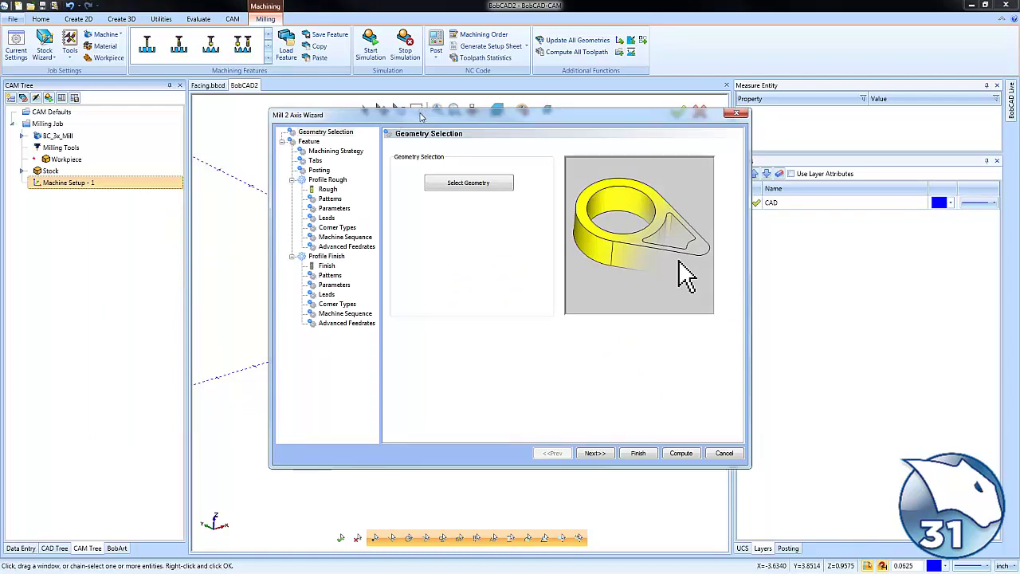
pyautogui.moveTo(422, 116); pyautogui.dragTo(403, 129)
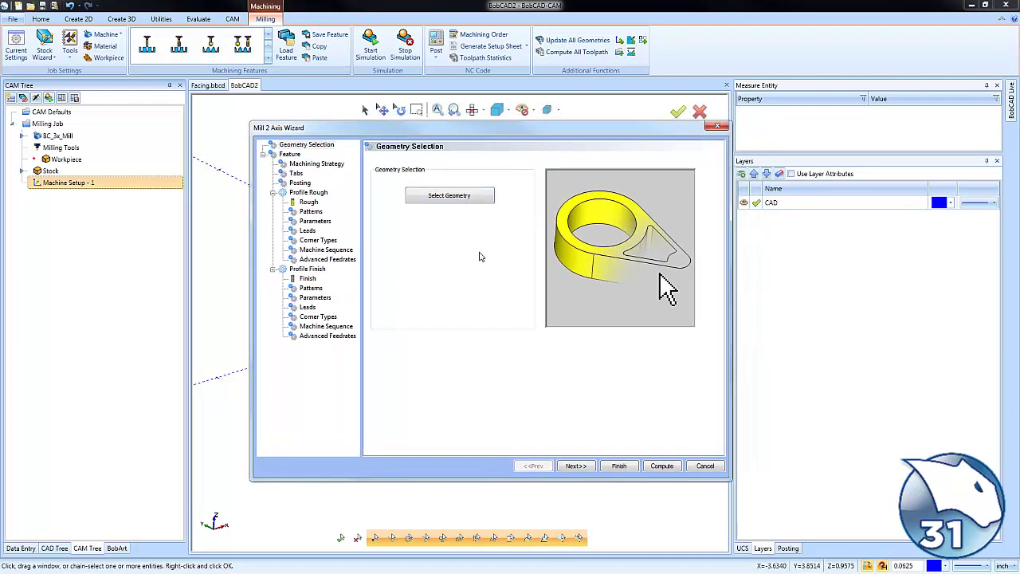
pyautogui.click(458, 201)
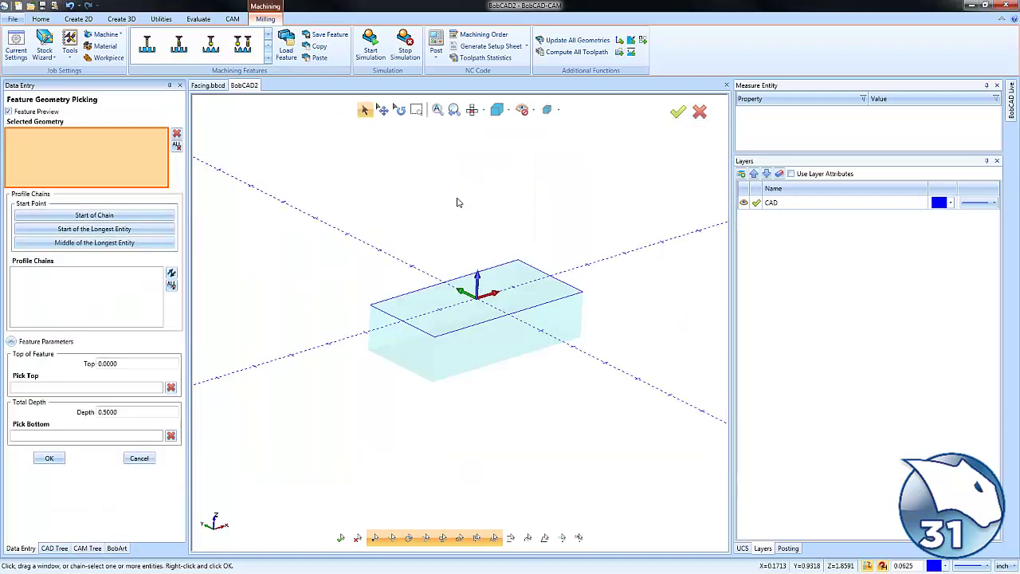
pyautogui.click(420, 296)
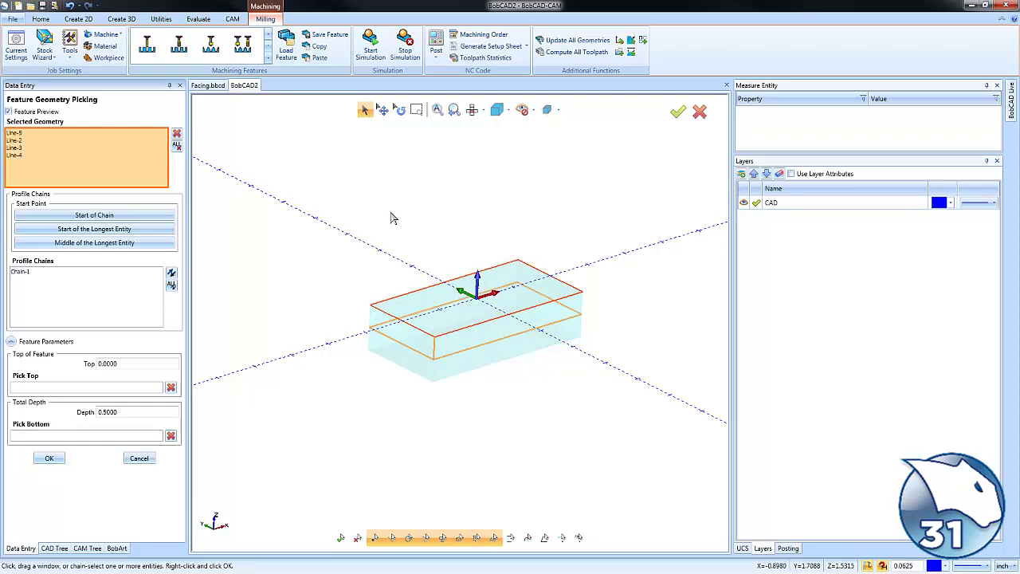
pyautogui.moveTo(141, 412); pyautogui.dragTo(66, 420)
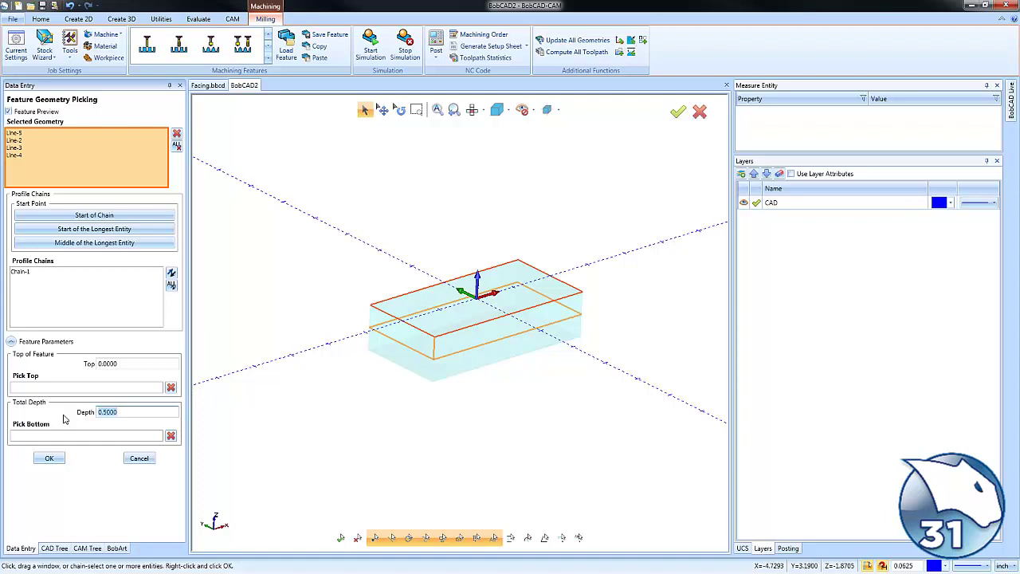
pyautogui.write('.1')
pyautogui.click(49, 459)
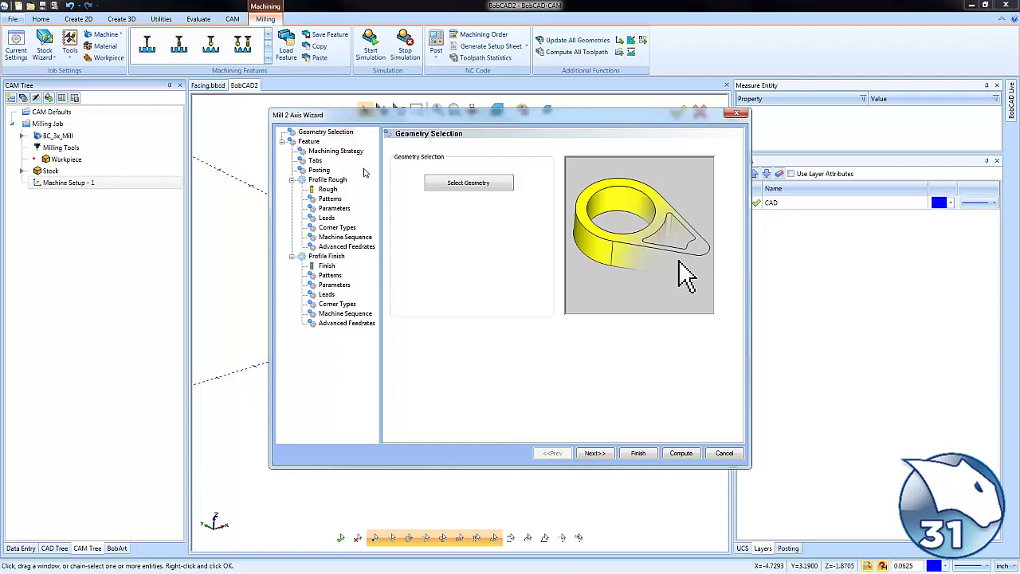
# Choose the Facing strategy with a 1.5 diameter rough tool and Zig Zag pattern, then compute
pyautogui.click(355, 156)
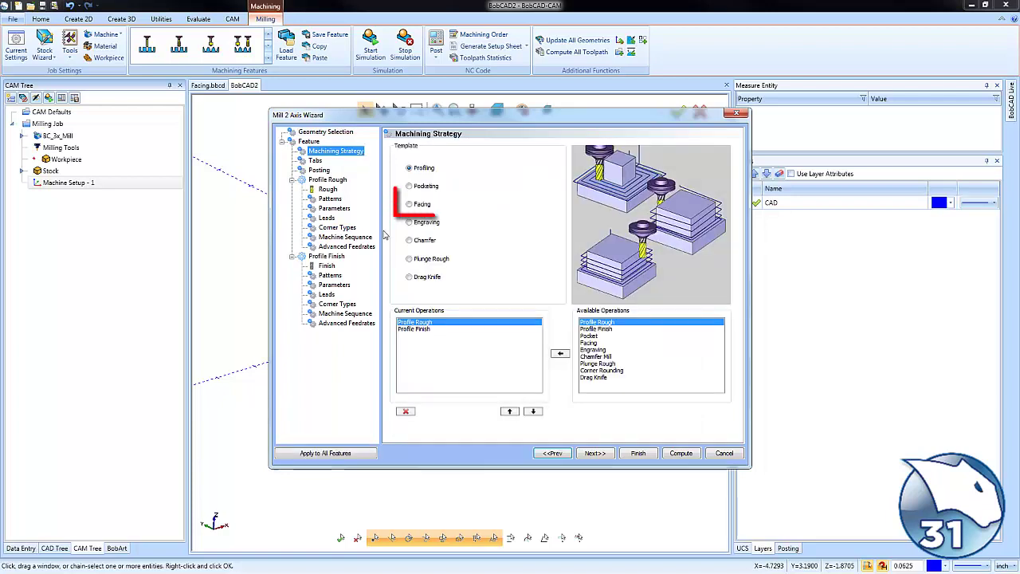
pyautogui.click(410, 206)
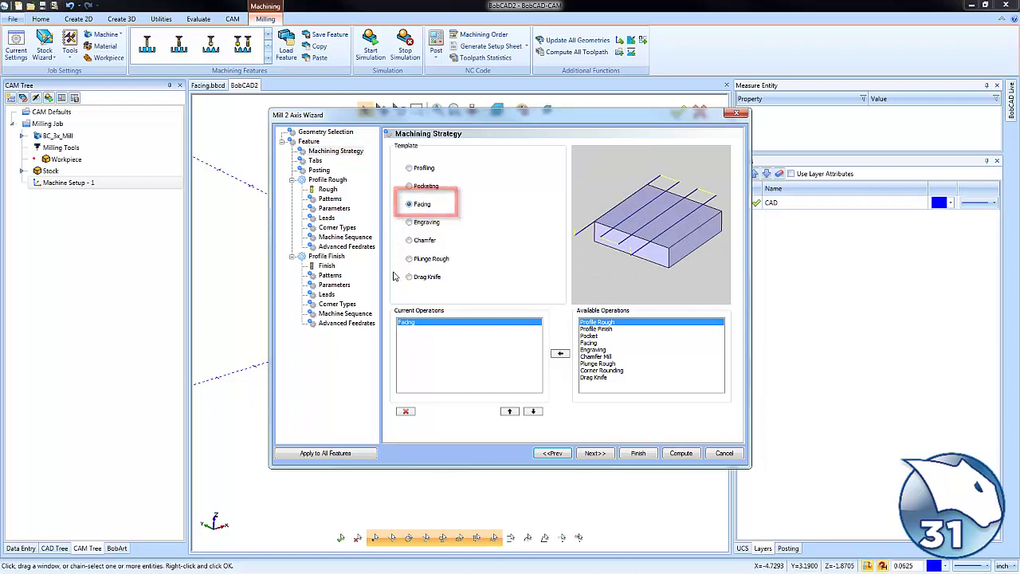
pyautogui.click(595, 454)
pyautogui.click(328, 189)
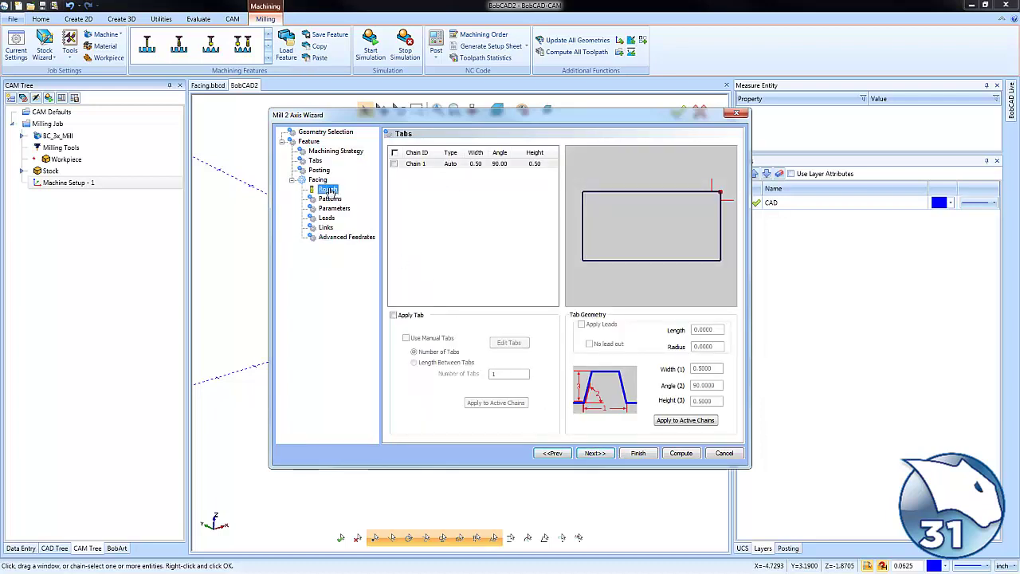
pyautogui.write('1.5')
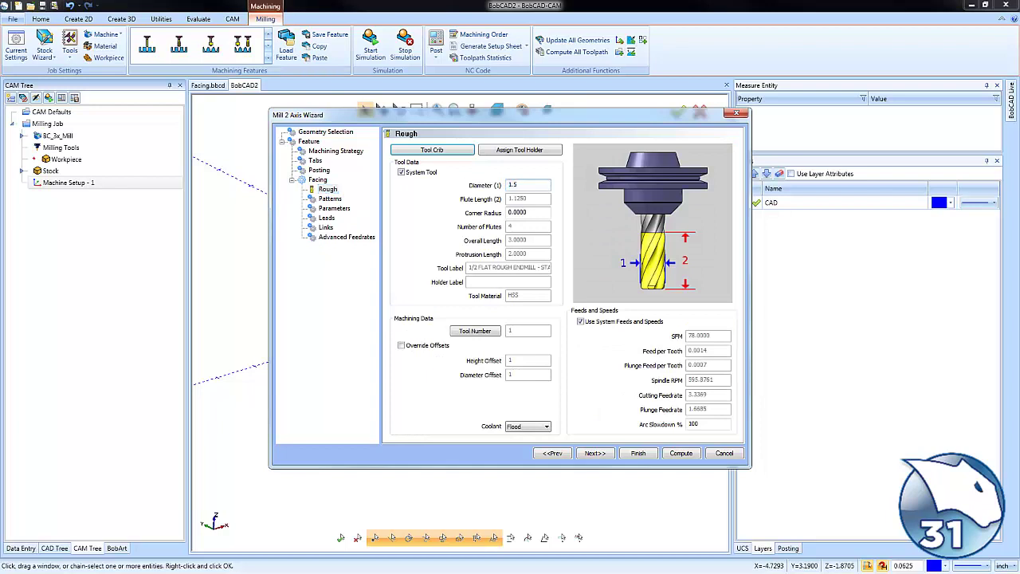
pyautogui.press('Tab')
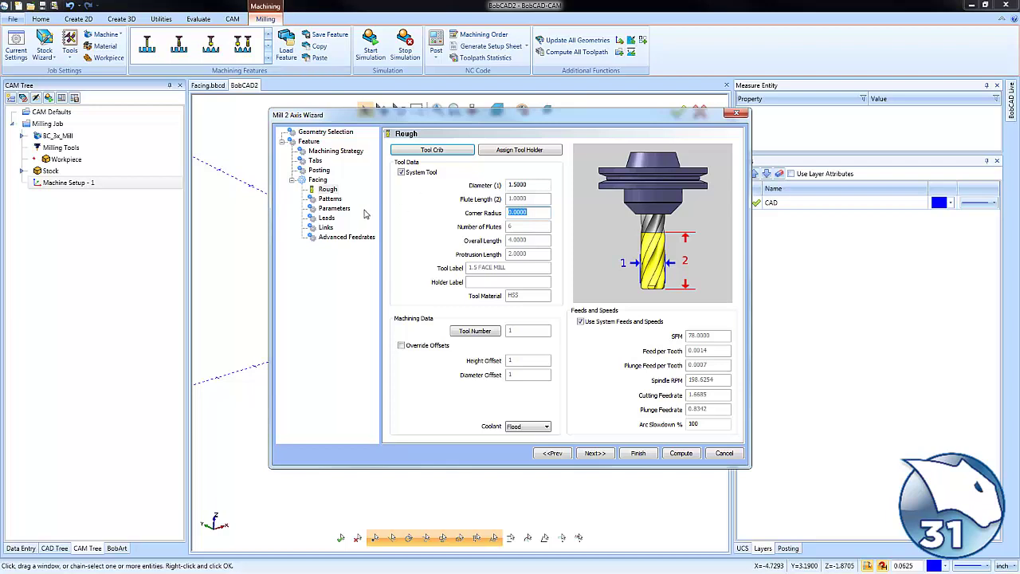
pyautogui.click(330, 199)
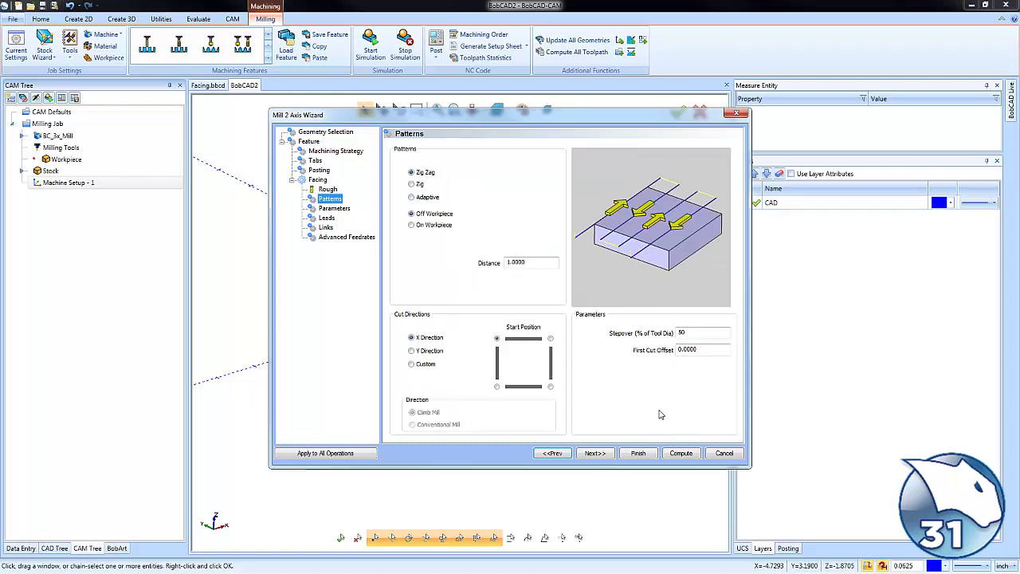
pyautogui.click(681, 452)
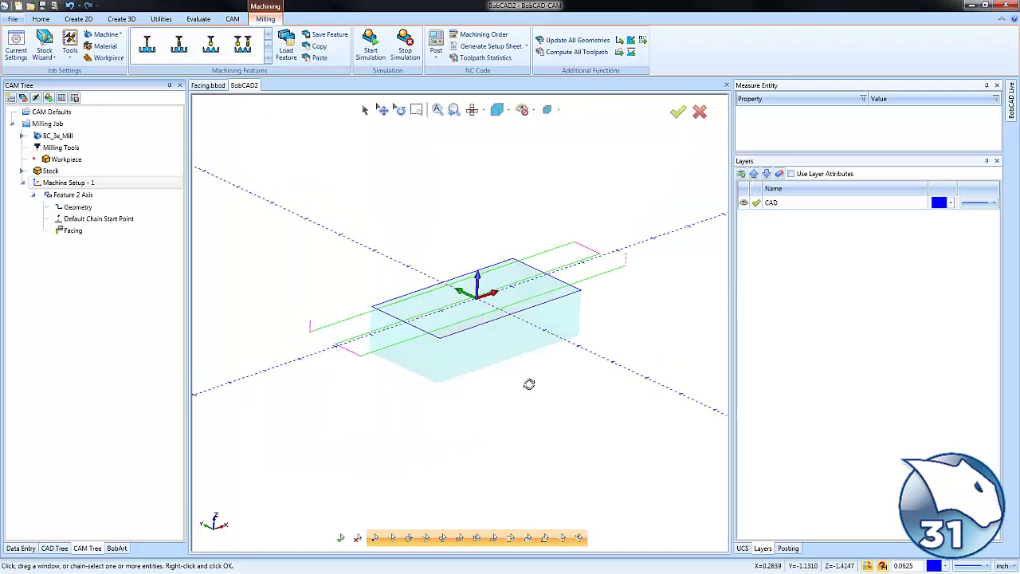
# Backplot the Facing toolpath with the tool shown as a solid model
pyautogui.rightClick(74, 233)
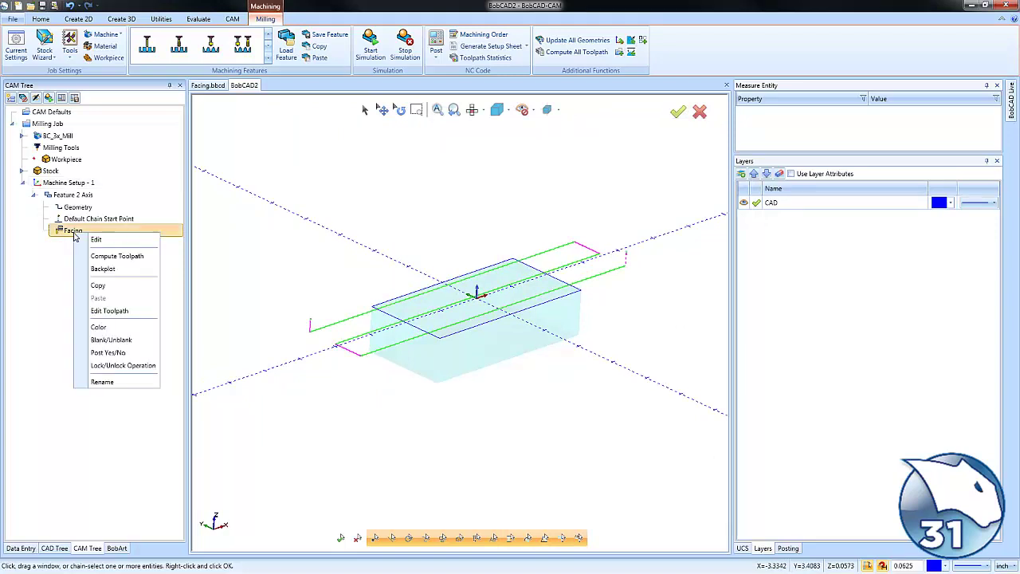
pyautogui.click(117, 271)
pyautogui.click(20, 218)
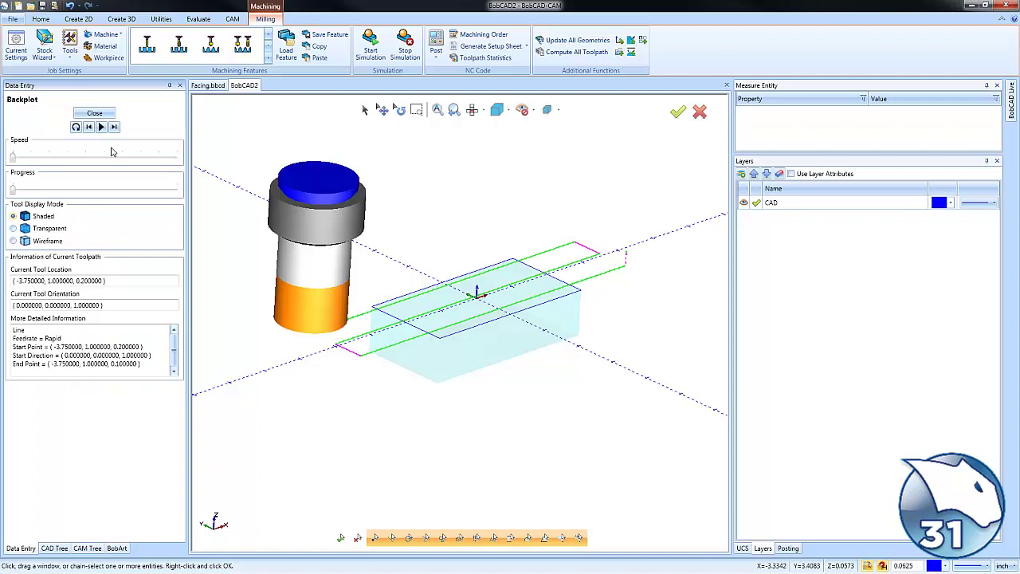
# Step the simulation through the cuts and rapids until the tool retracts, then close it and view from the top
pyautogui.click(114, 127)
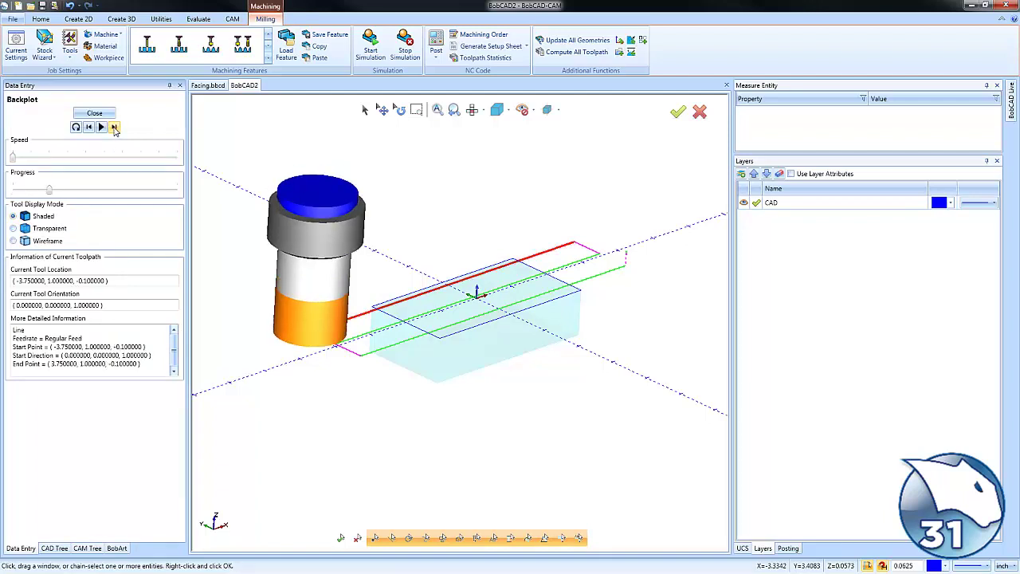
pyautogui.click(114, 127)
pyautogui.click(114, 128)
pyautogui.click(114, 128)
pyautogui.click(114, 128)
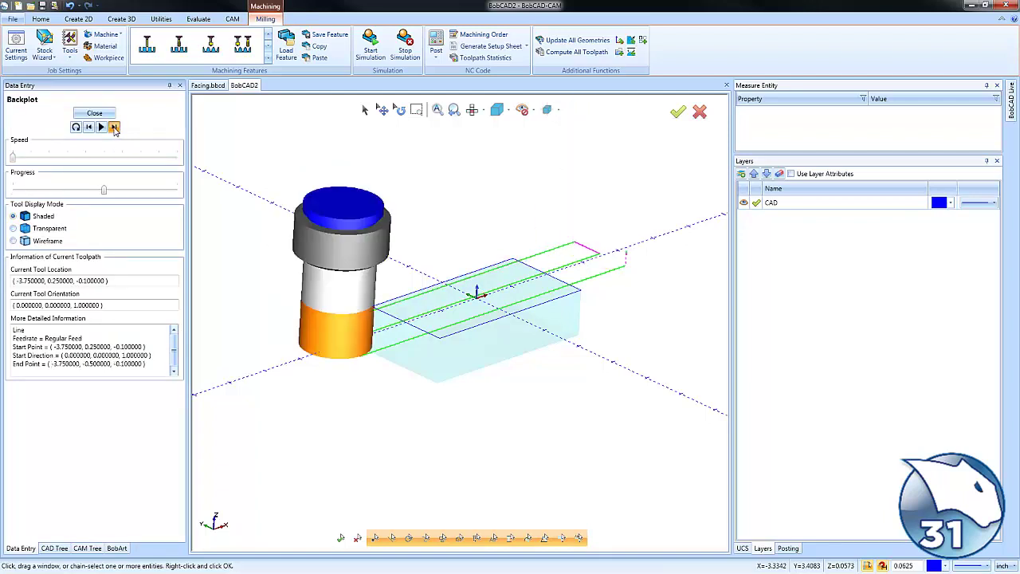
pyautogui.click(114, 128)
pyautogui.click(114, 128)
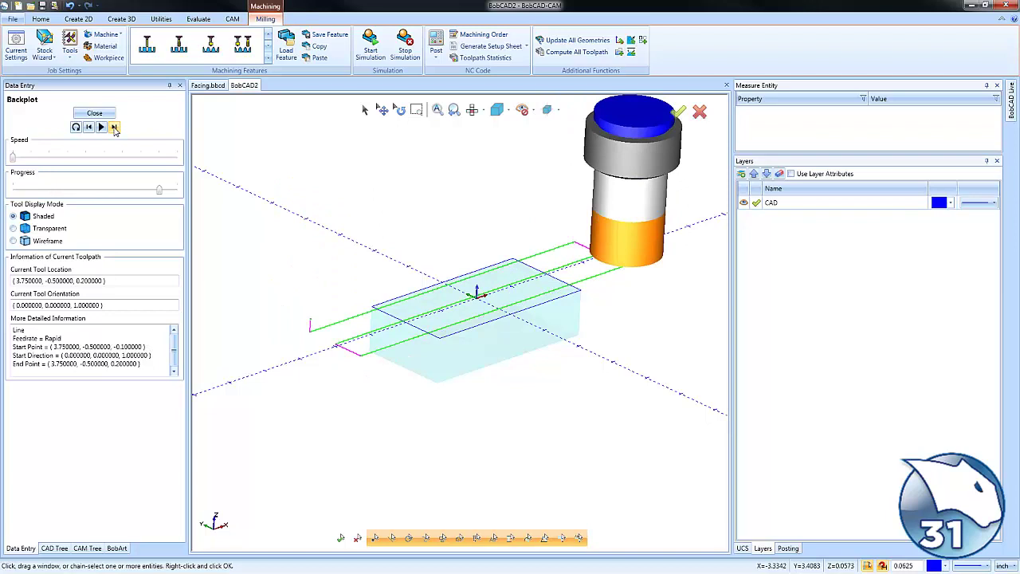
pyautogui.click(94, 112)
pyautogui.hotkey('ctrl', 't')
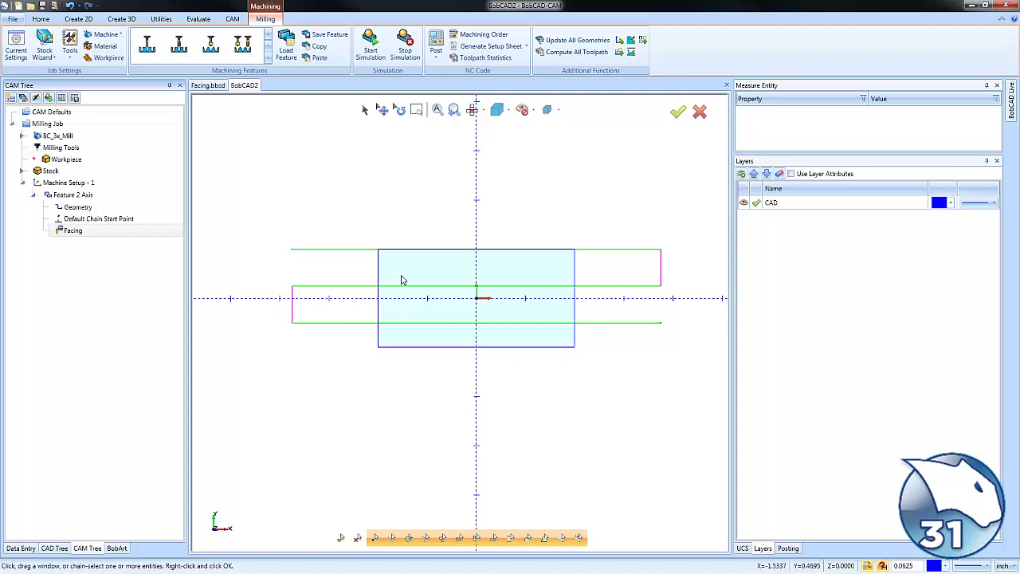
# Set the facing pattern's first cut offset to 0.2 and recompute the toolpath
pyautogui.rightClick(87, 199)
pyautogui.click(110, 205)
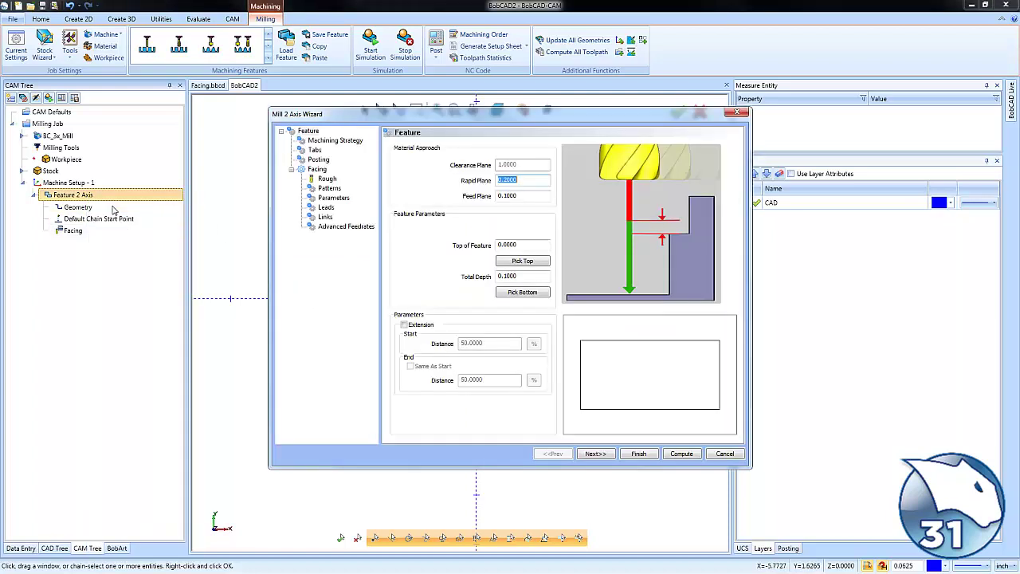
pyautogui.click(329, 189)
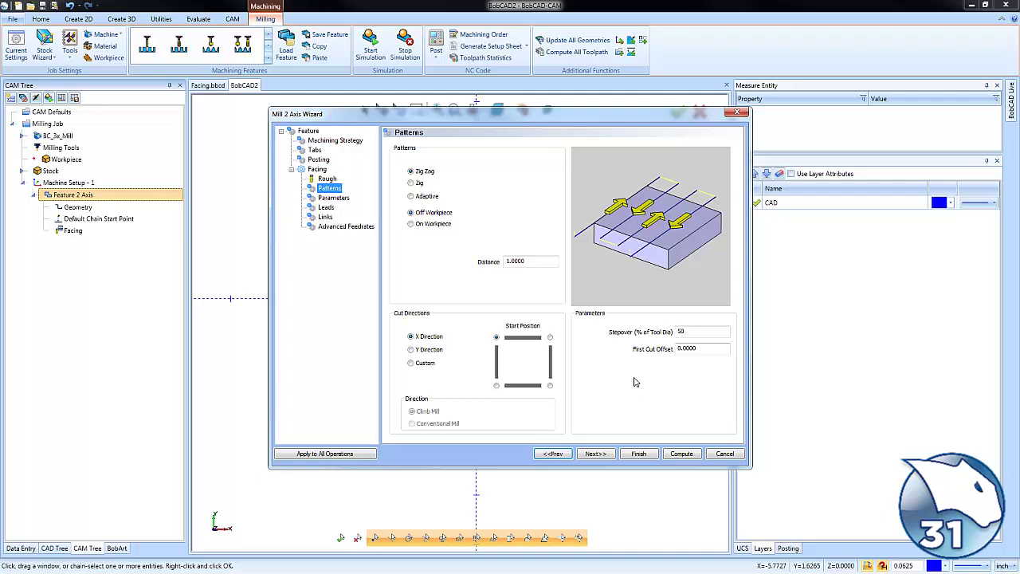
pyautogui.click(687, 349)
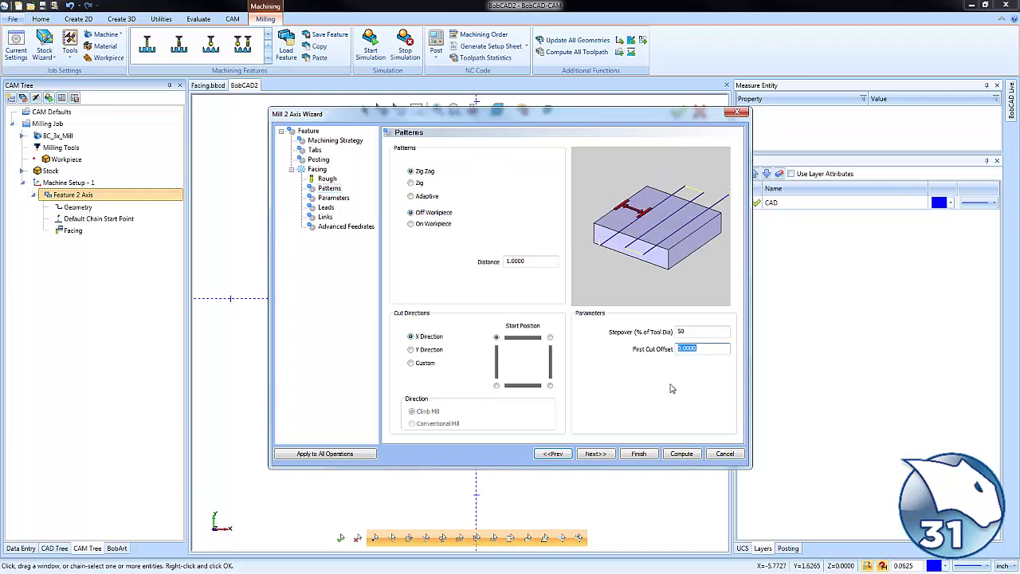
pyautogui.write('.25')
pyautogui.click(680, 454)
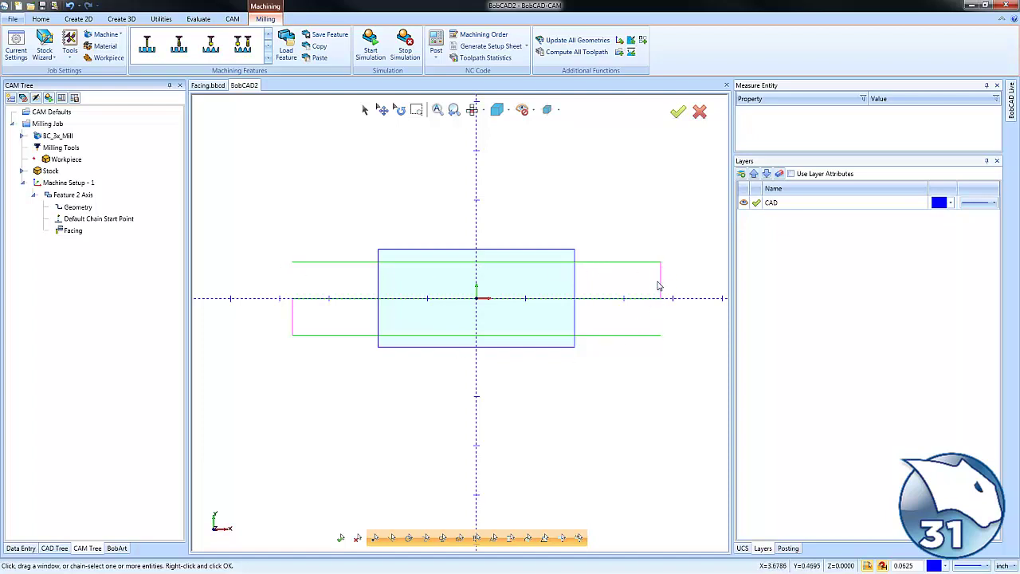
# Switch the links between passes to Arc, recompute, and orbit to a 3-D view
pyautogui.rightClick(103, 196)
pyautogui.click(110, 204)
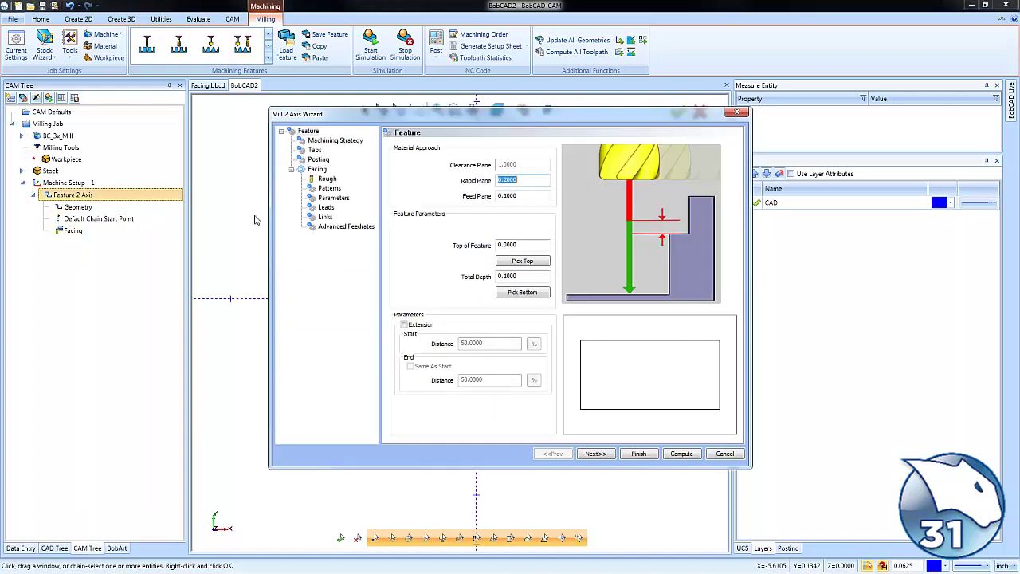
pyautogui.click(326, 208)
pyautogui.click(325, 216)
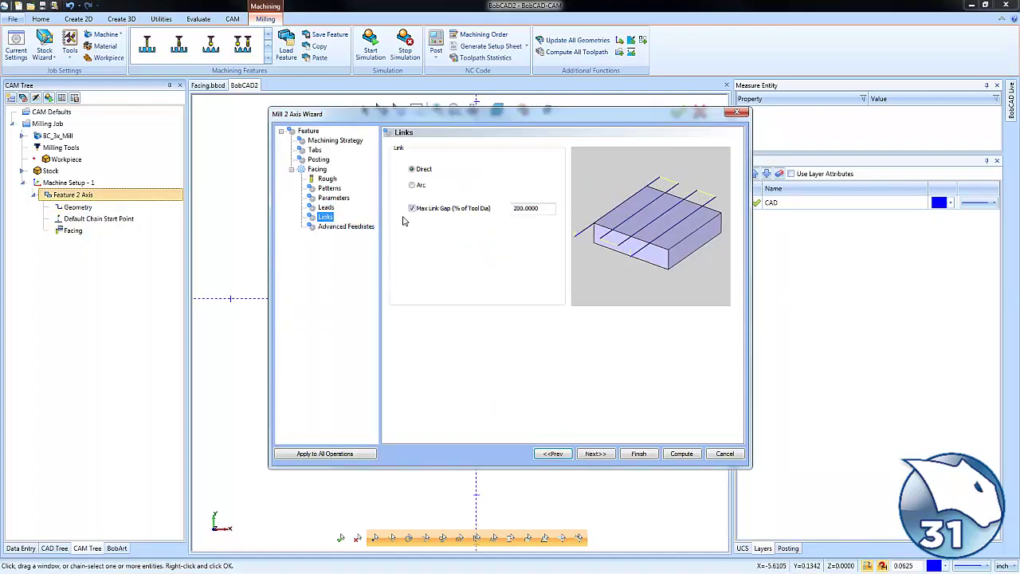
pyautogui.click(412, 185)
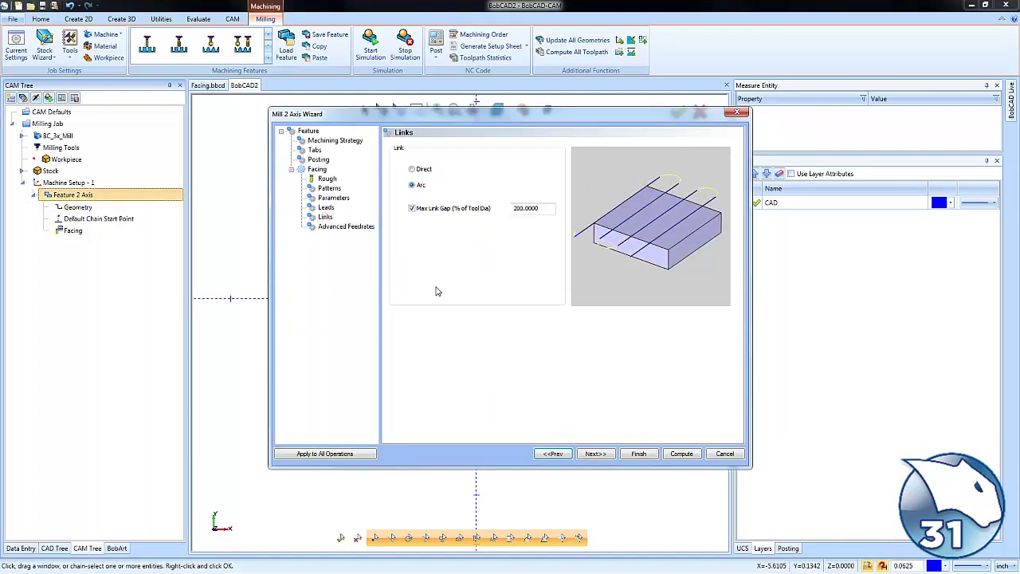
pyautogui.click(682, 455)
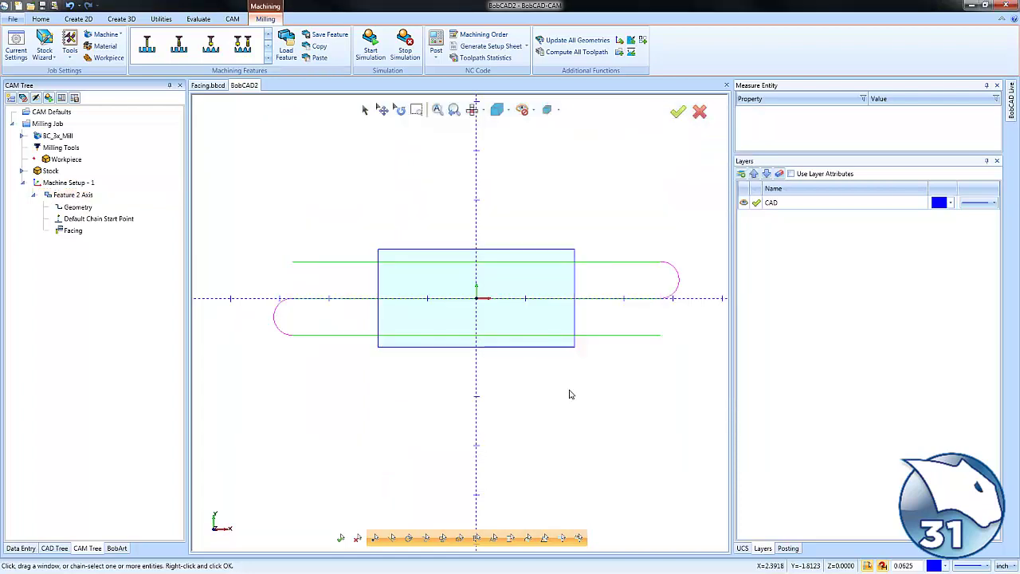
pyautogui.moveTo(569, 393); pyautogui.dragTo(562, 354, button='middle')
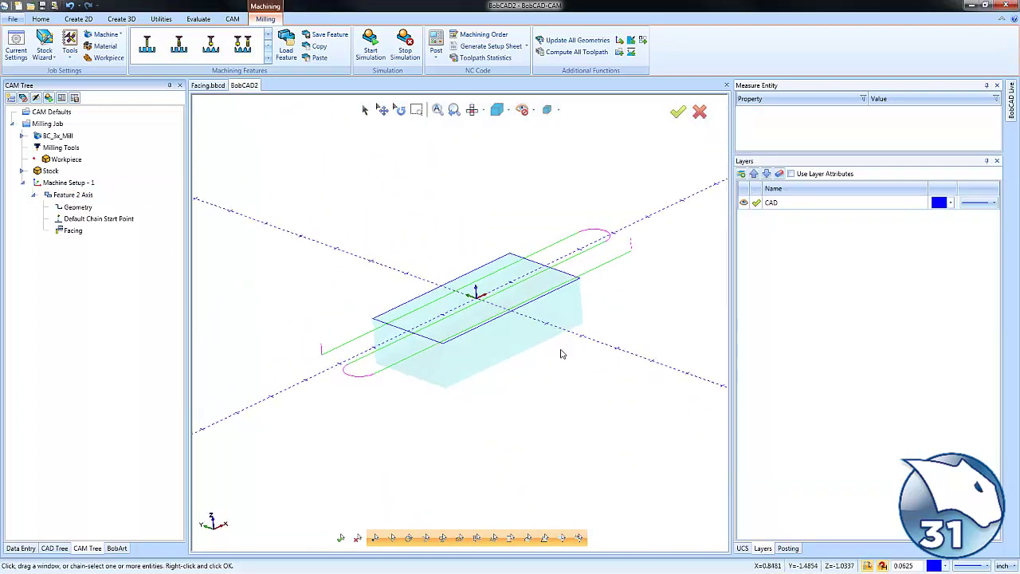
pyautogui.click(105, 198)
# Set the facing pattern to On Workpiece at 50% tool diameter, recompute, and view from the top
pyautogui.rightClick(87, 194)
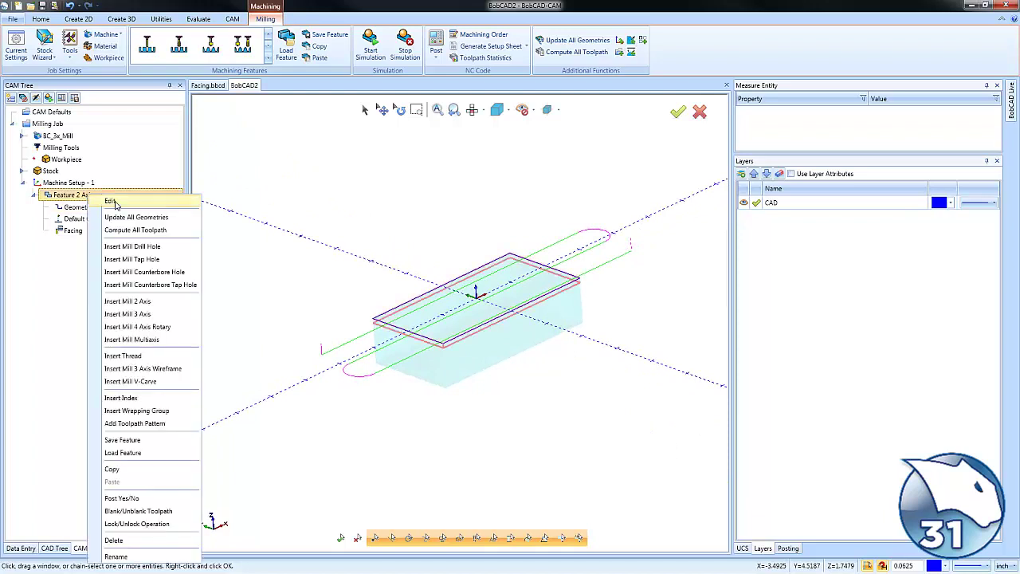
pyautogui.click(111, 201)
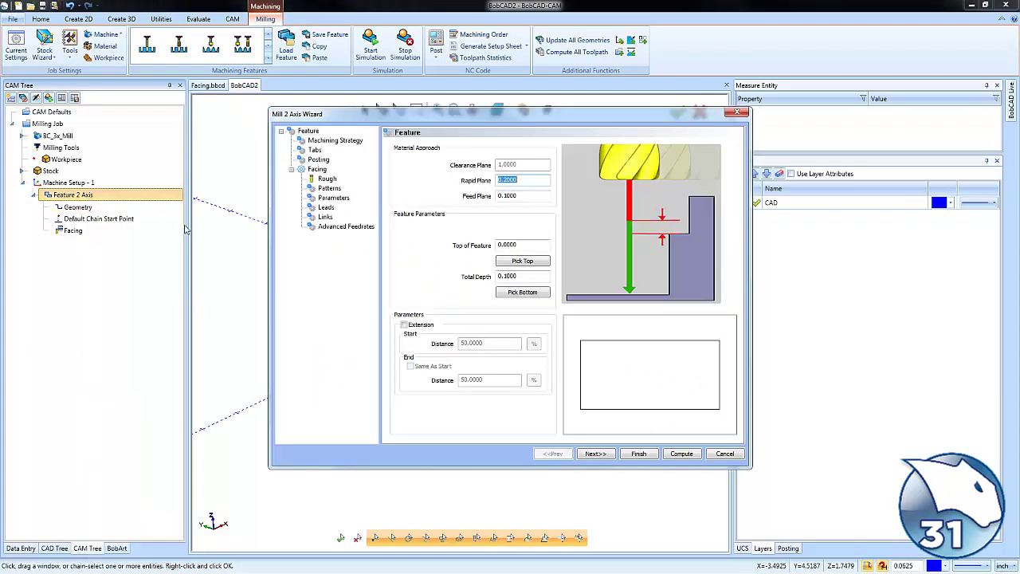
pyautogui.click(330, 188)
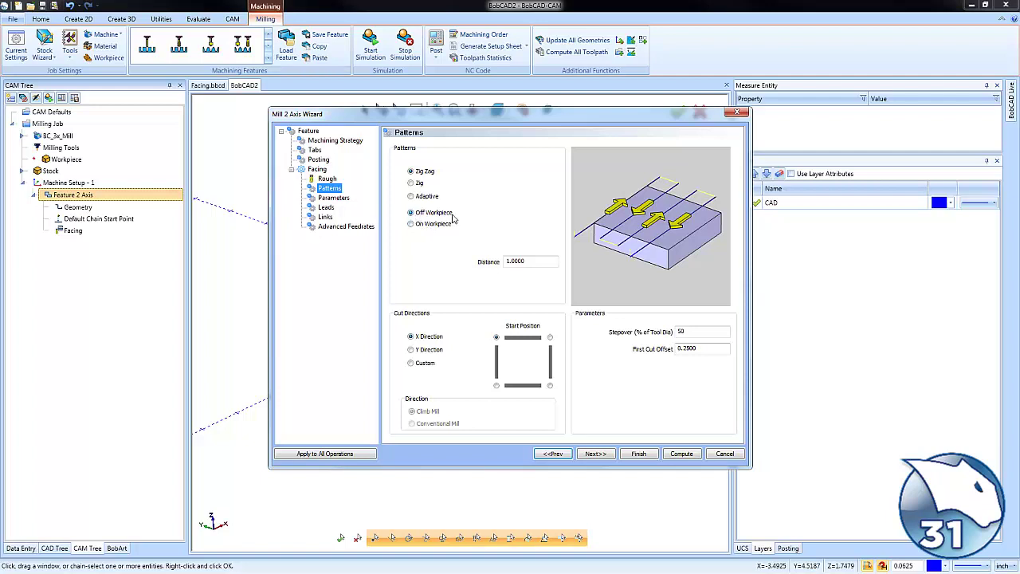
pyautogui.doubleClick(520, 261)
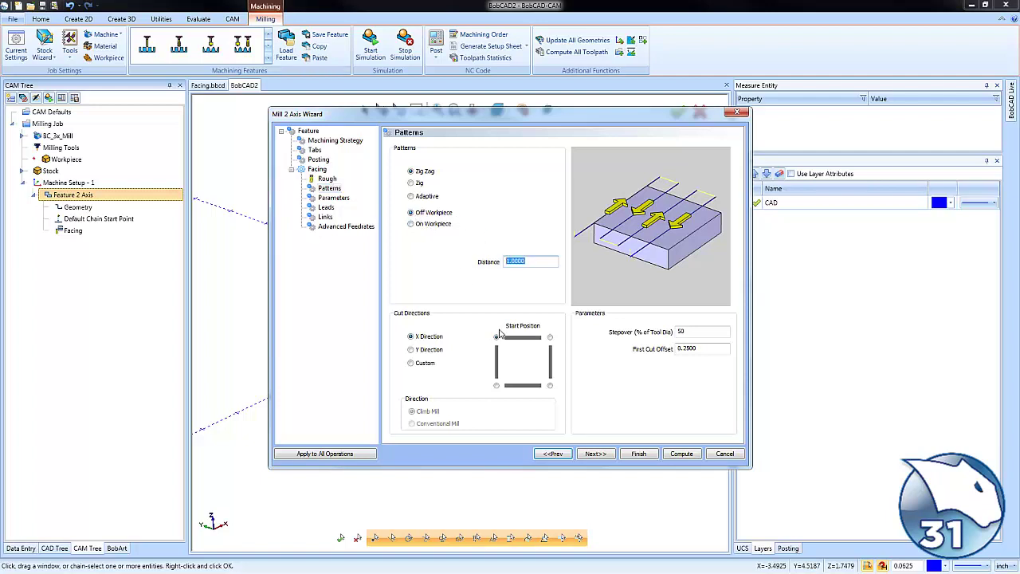
pyautogui.click(410, 224)
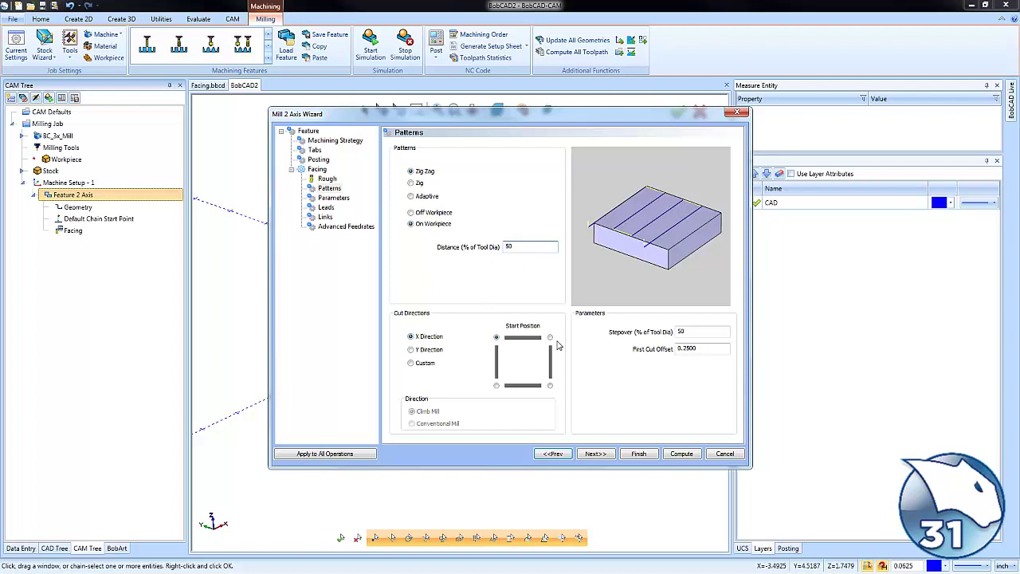
pyautogui.click(682, 454)
pyautogui.hotkey('ctrl', '1')
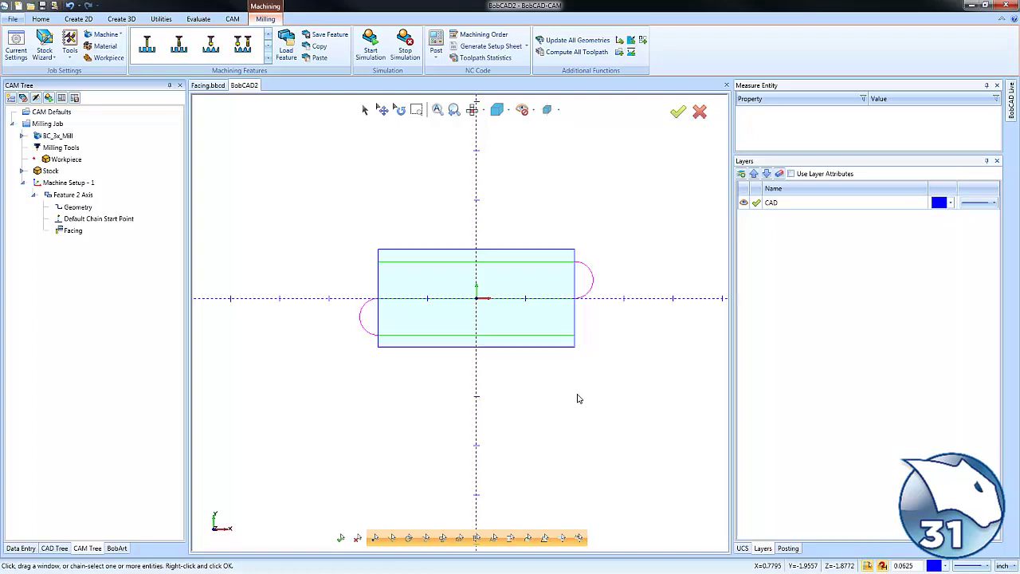
# Change the lead-ins to Parallel with a 1.25 length and recompute the toolpath
pyautogui.moveTo(539, 409); pyautogui.dragTo(519, 354, button='middle')
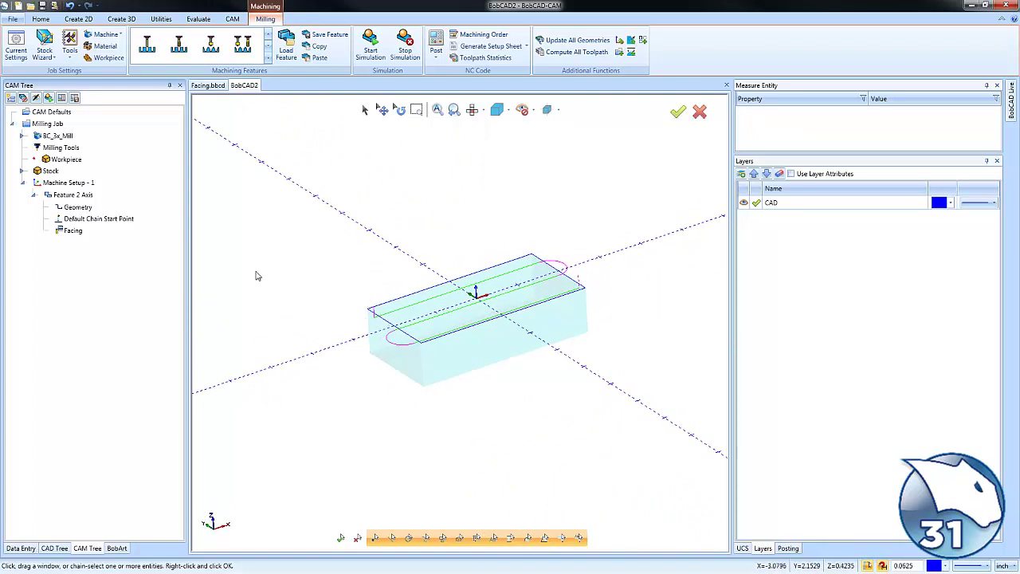
pyautogui.rightClick(92, 199)
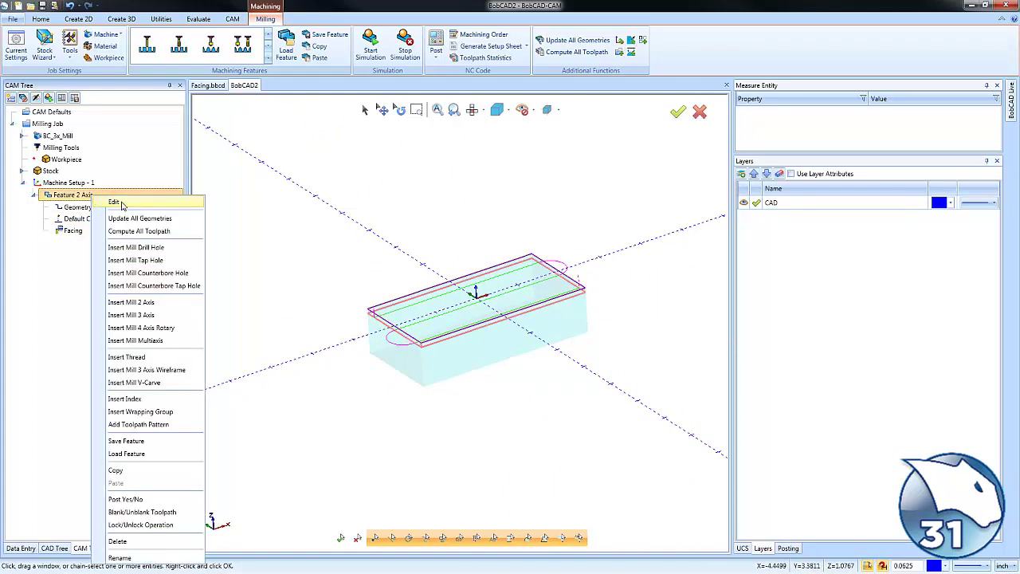
pyautogui.click(122, 206)
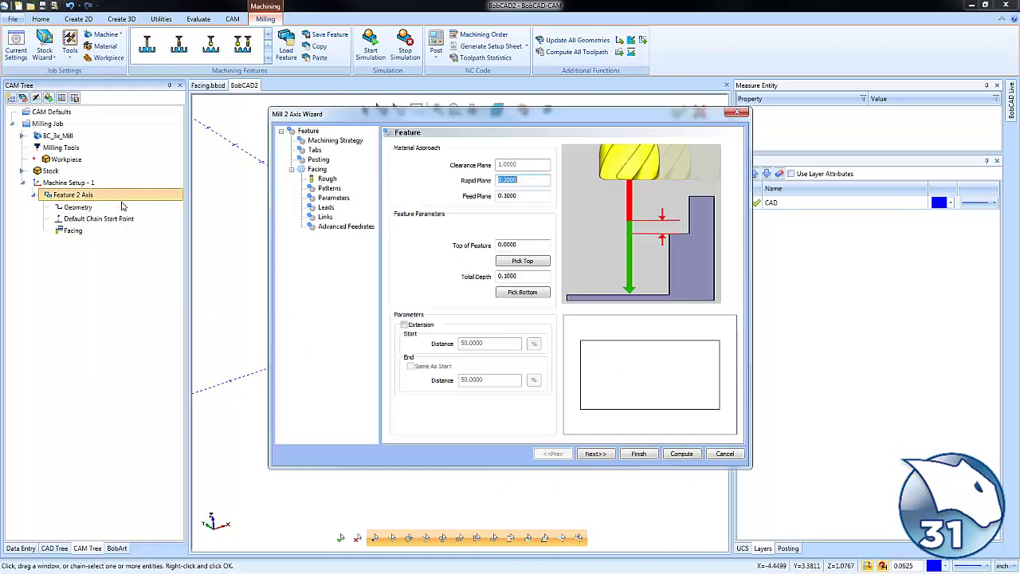
pyautogui.click(326, 209)
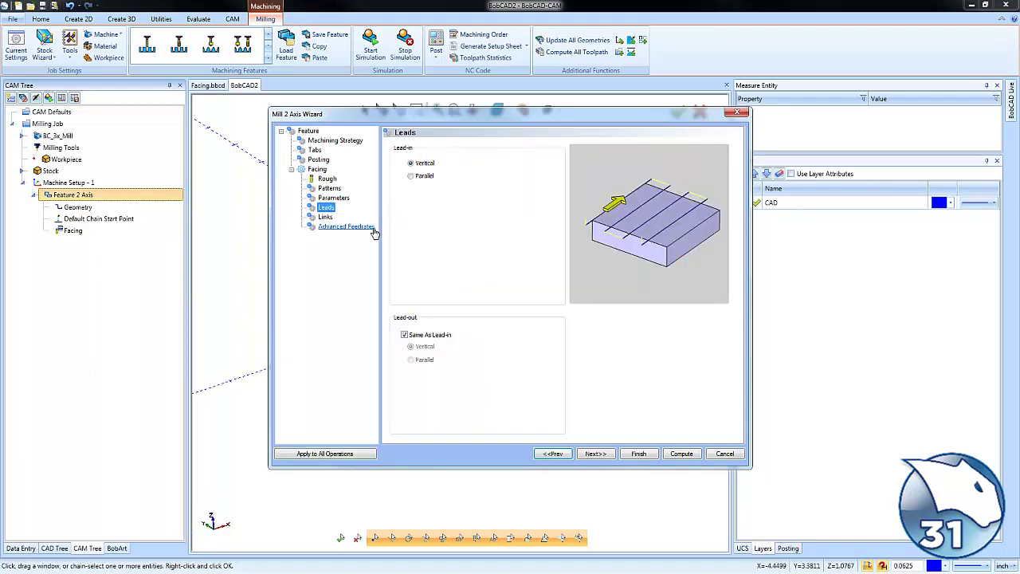
pyautogui.click(411, 175)
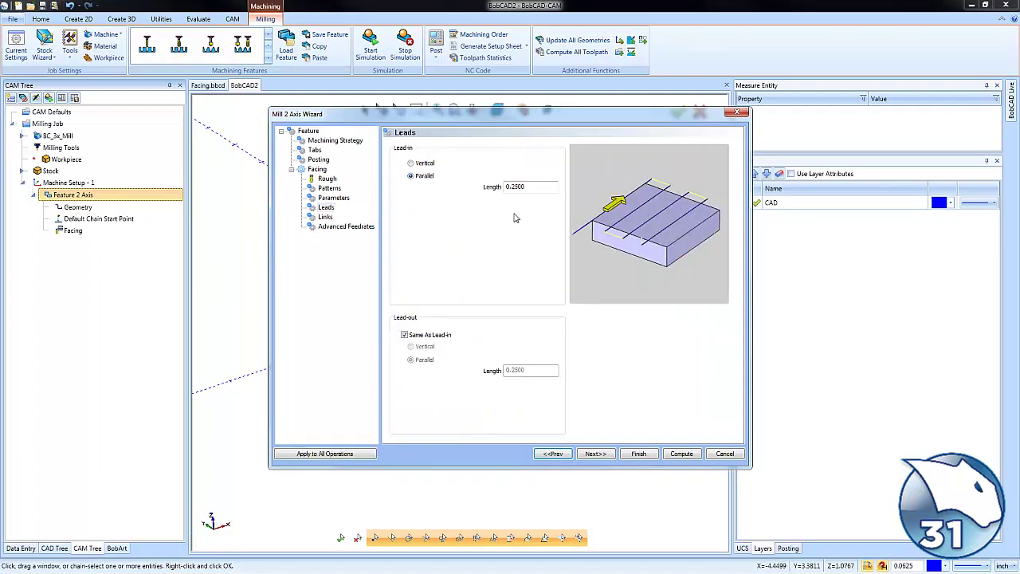
pyautogui.press('Tab')
pyautogui.write('1.')
pyautogui.click(684, 455)
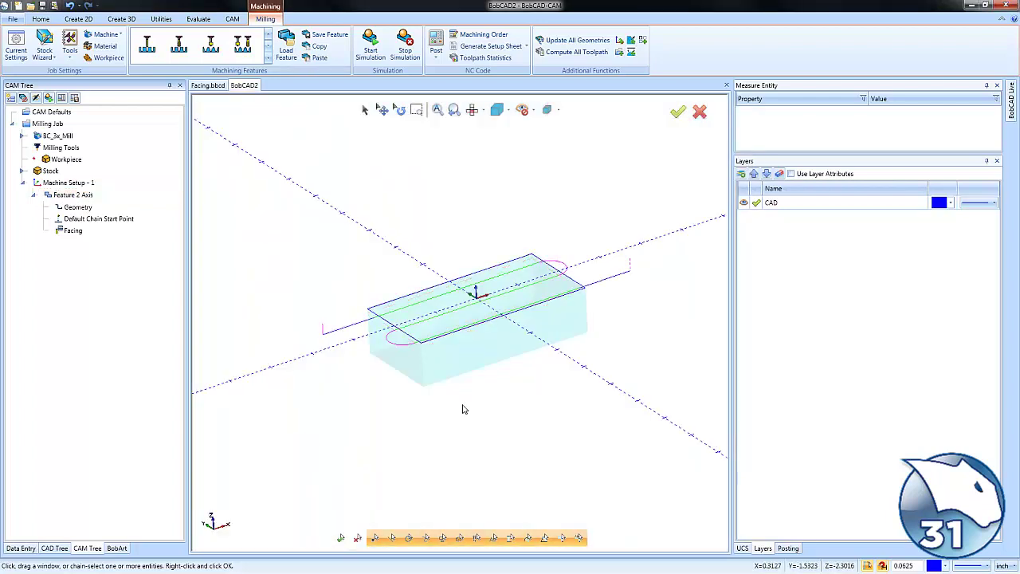
# Backplot the Facing toolpath to the end, close the simulation, and select the 2-axis feature
pyautogui.rightClick(76, 236)
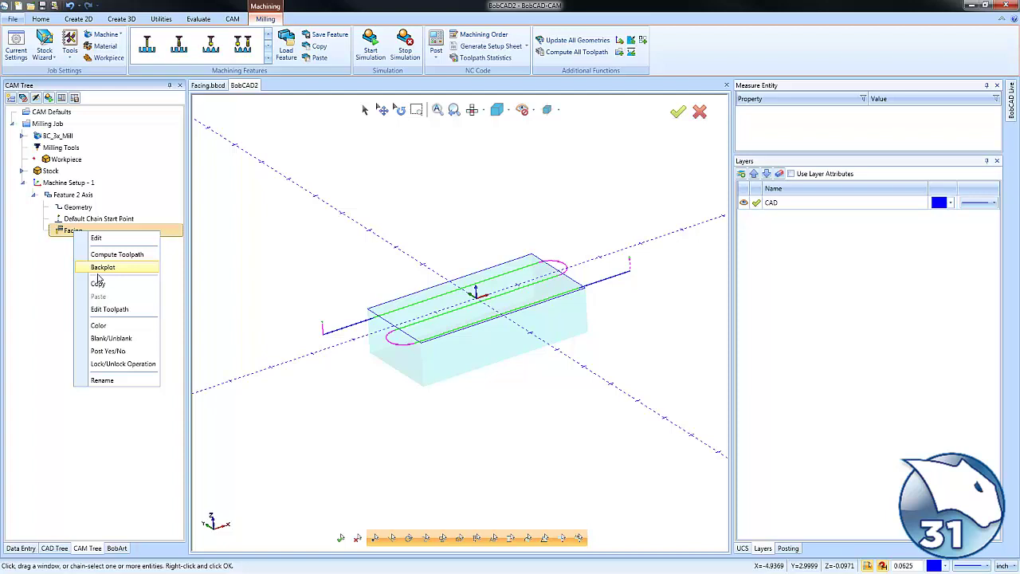
pyautogui.click(101, 266)
pyautogui.click(101, 127)
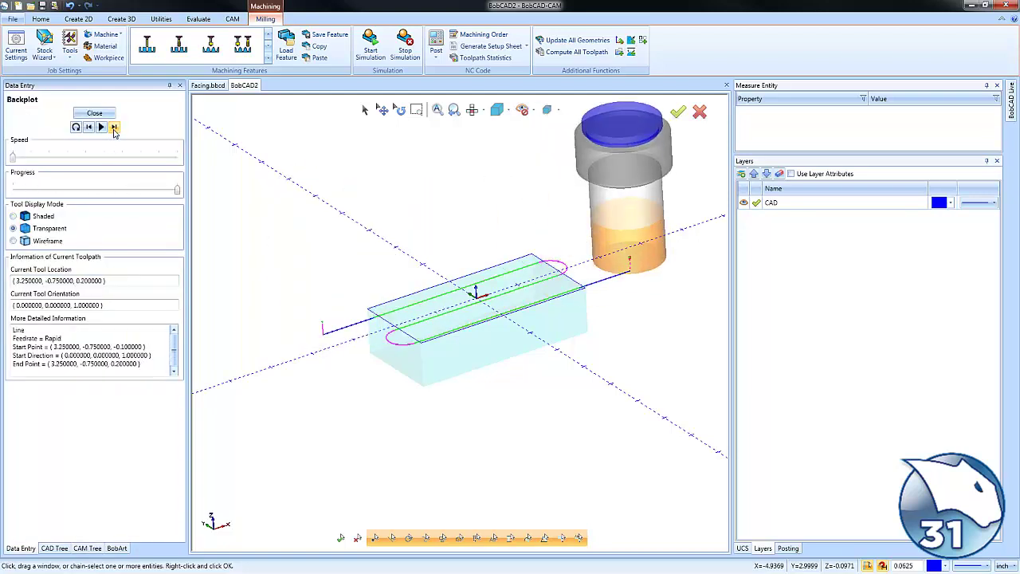
pyautogui.click(94, 116)
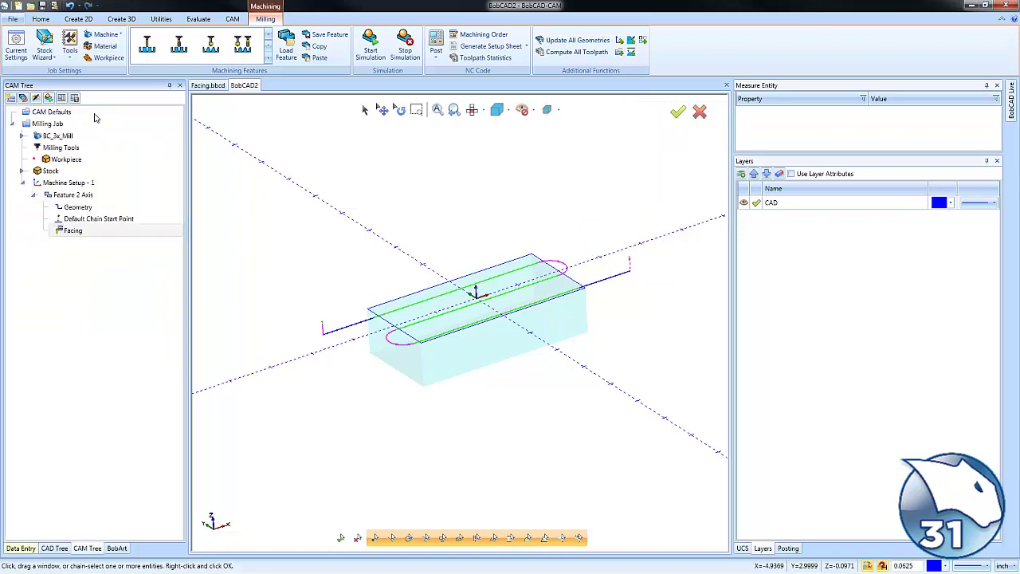
pyautogui.click(80, 196)
# Set vertical lead-ins and a Zig pattern starting Off Workpiece, then compute the toolpath
pyautogui.rightClick(80, 196)
pyautogui.click(107, 203)
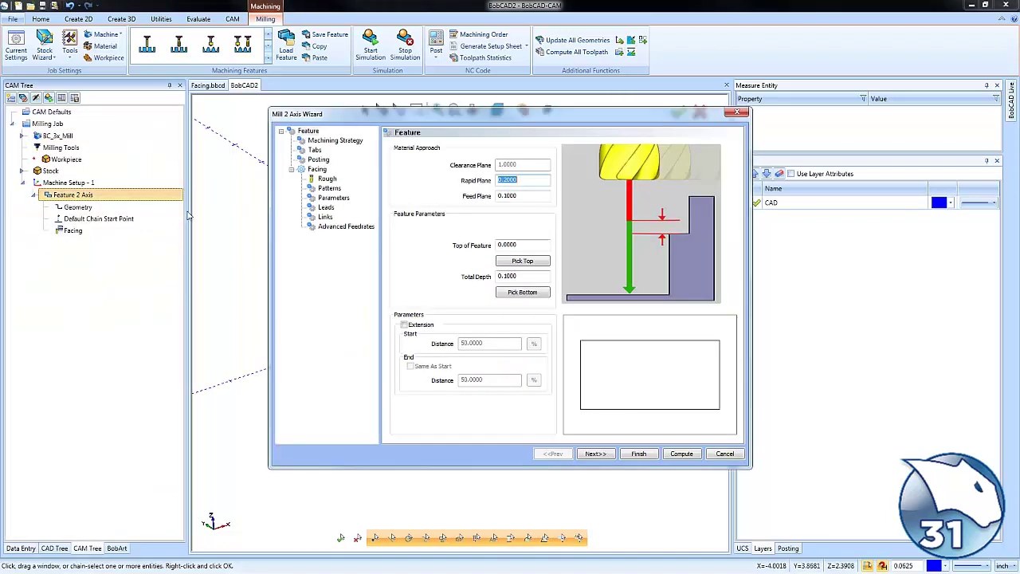
pyautogui.click(326, 207)
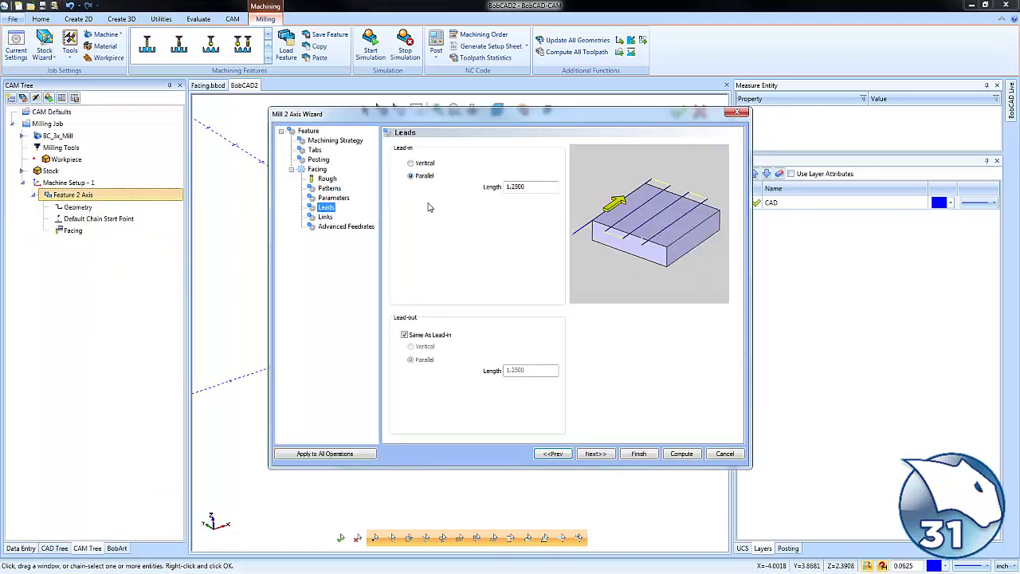
pyautogui.click(410, 163)
pyautogui.click(329, 188)
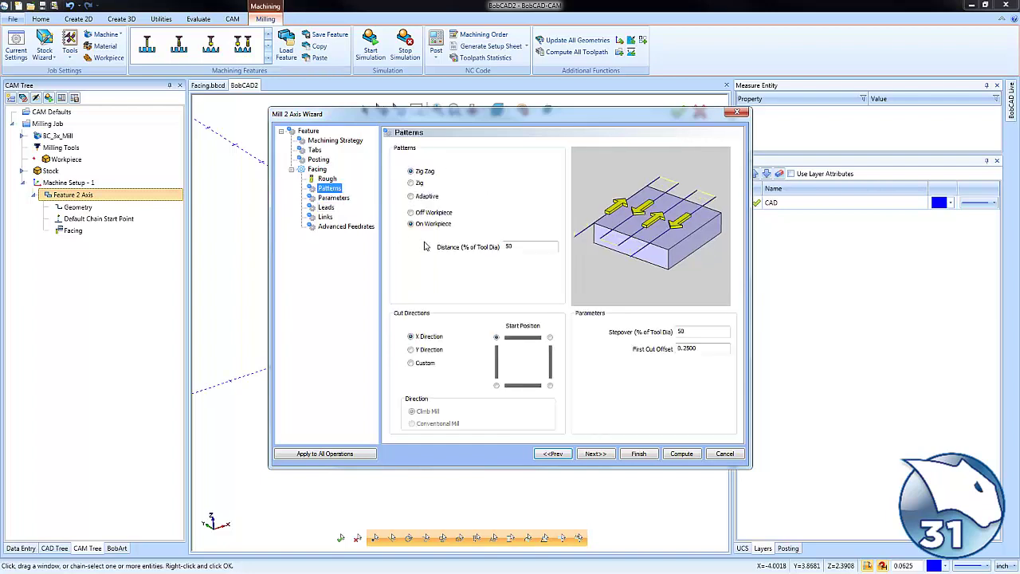
pyautogui.click(411, 183)
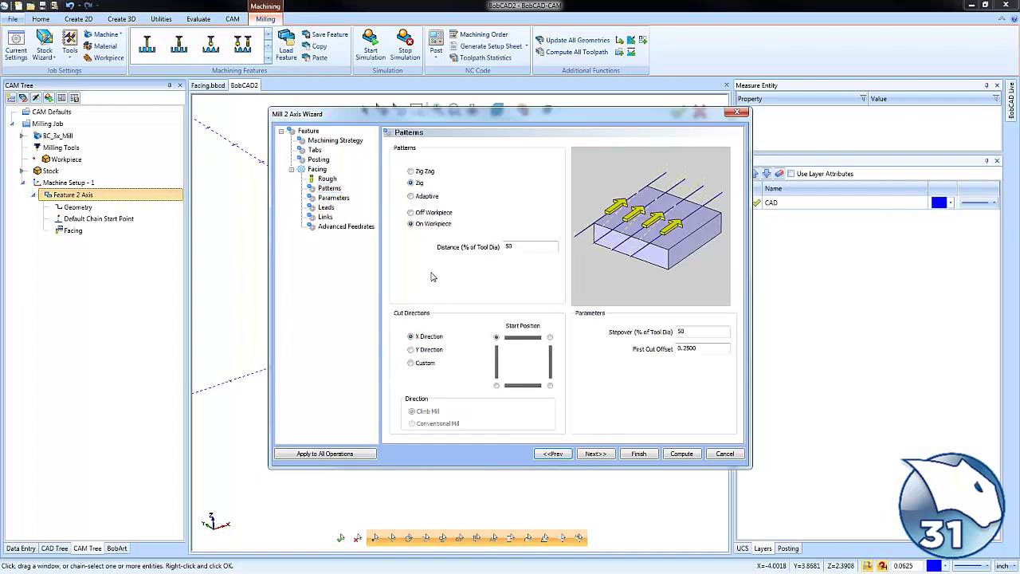
pyautogui.click(410, 213)
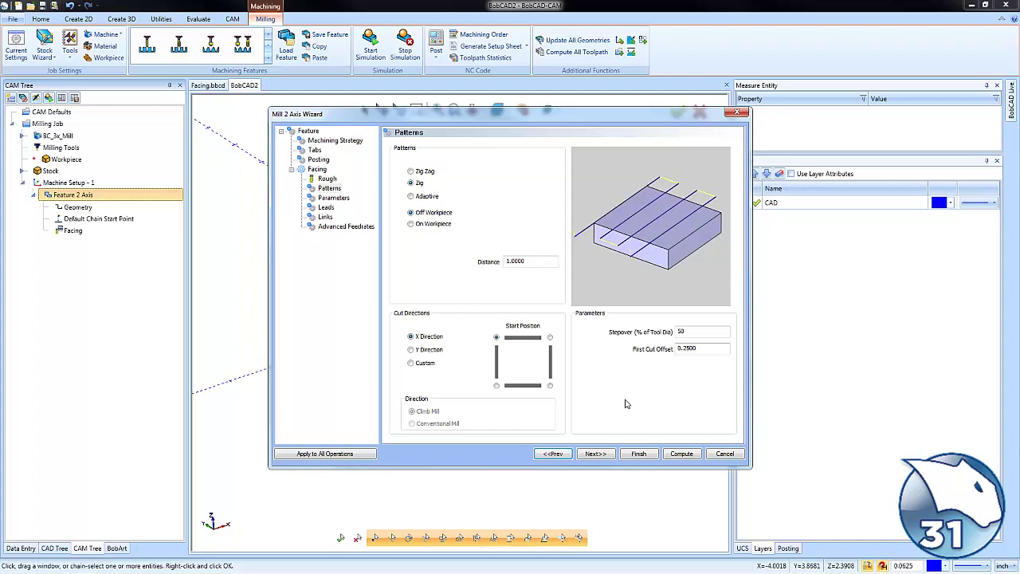
pyautogui.click(681, 453)
# Backplot the Zig facing toolpath and close the simulation
pyautogui.moveTo(581, 359); pyautogui.dragTo(524, 345, button='middle')
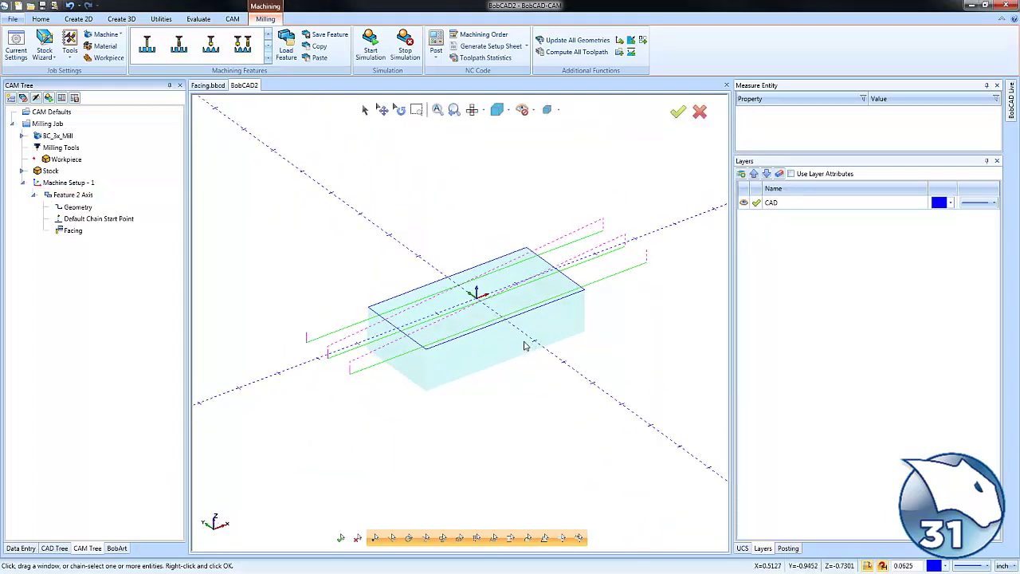
pyautogui.rightClick(77, 231)
pyautogui.click(95, 266)
pyautogui.click(114, 127)
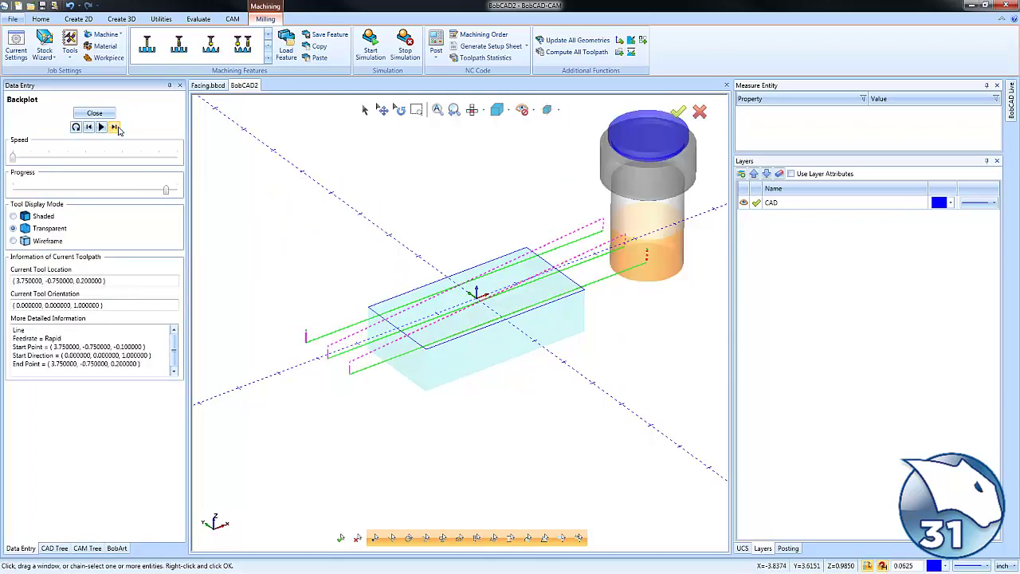
pyautogui.click(96, 114)
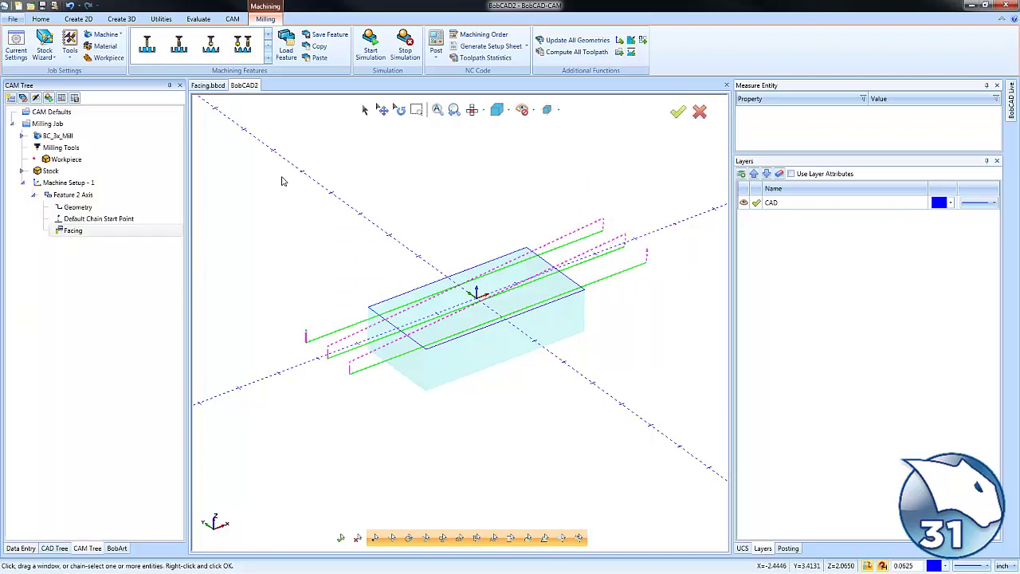
# Recompute the Feature 2 Axis facing passes cut along the Y direction
pyautogui.rightClick(91, 196)
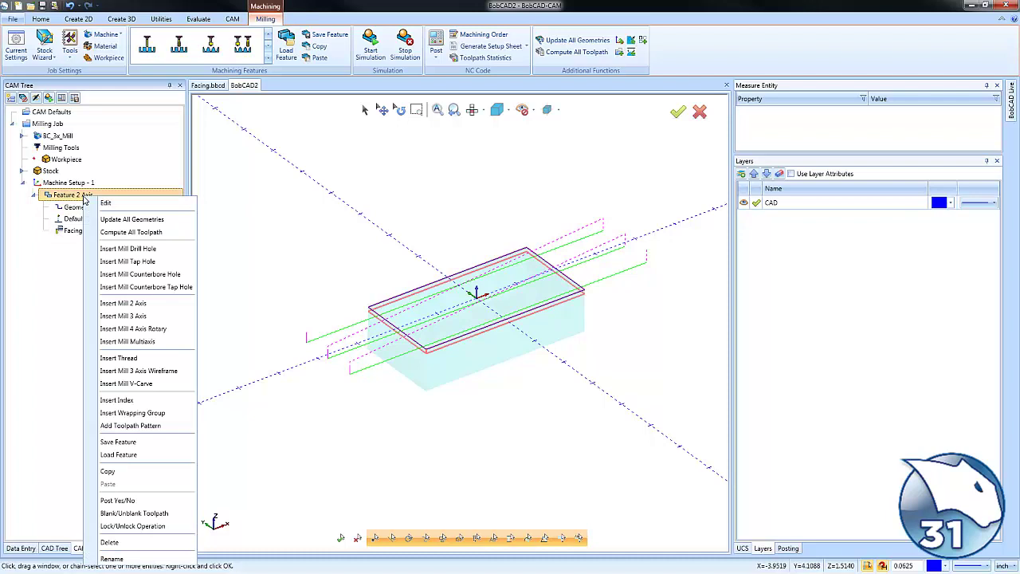
pyautogui.click(110, 203)
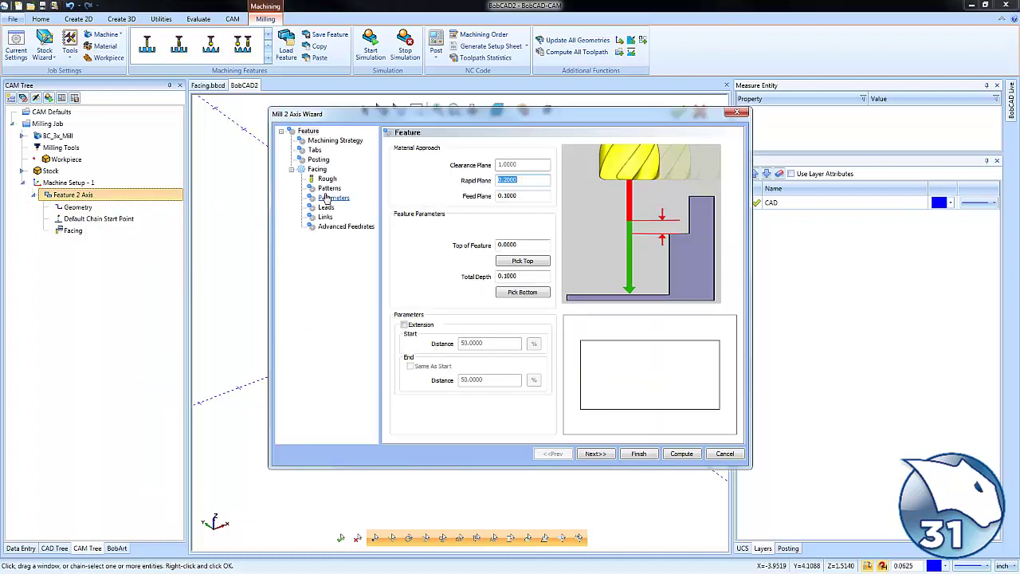
pyautogui.click(332, 196)
pyautogui.click(329, 189)
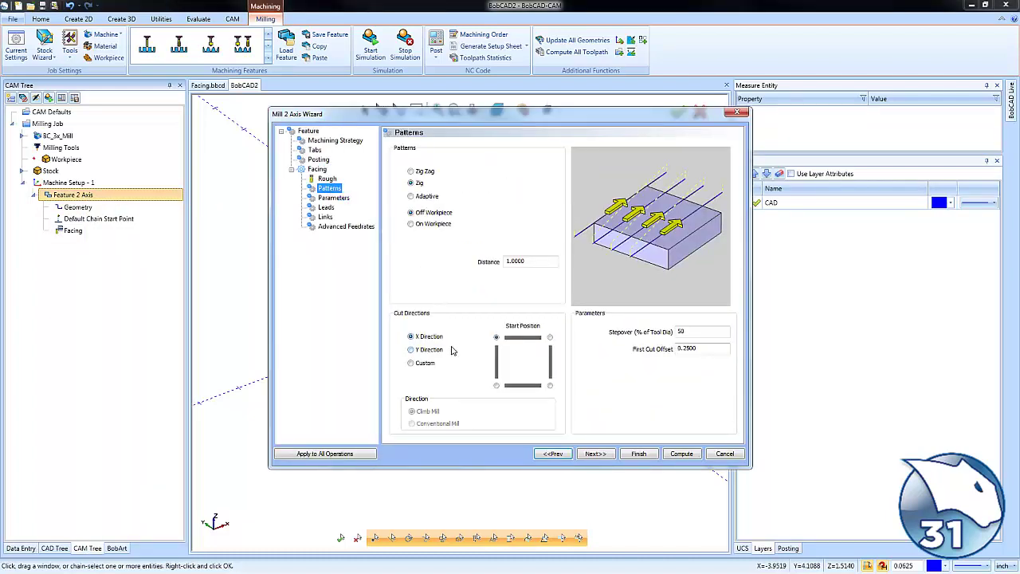
pyautogui.click(420, 350)
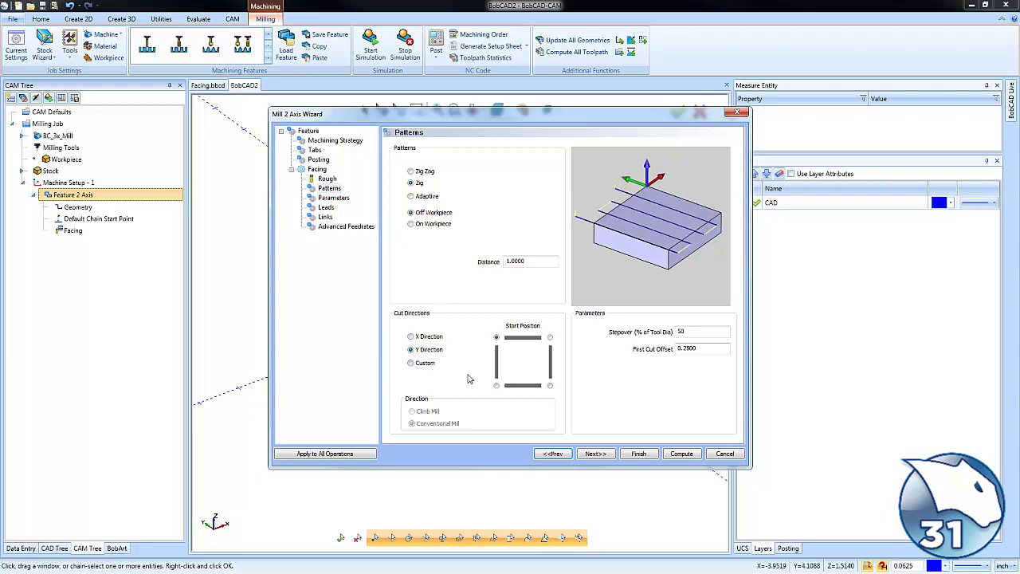
pyautogui.click(681, 453)
# Change the facing cut to a custom 45° angle and recompute
pyautogui.rightClick(74, 196)
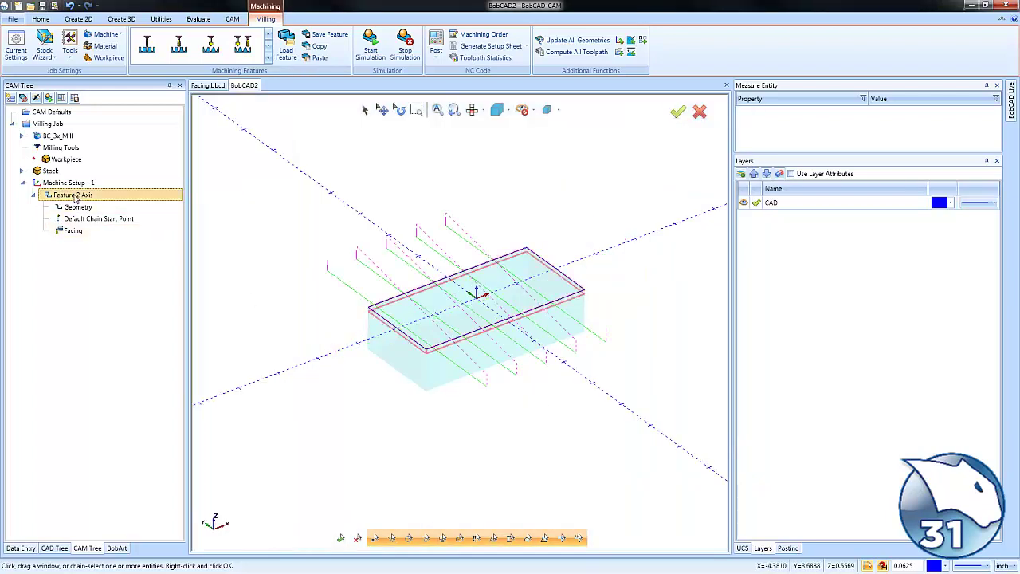
pyautogui.click(100, 200)
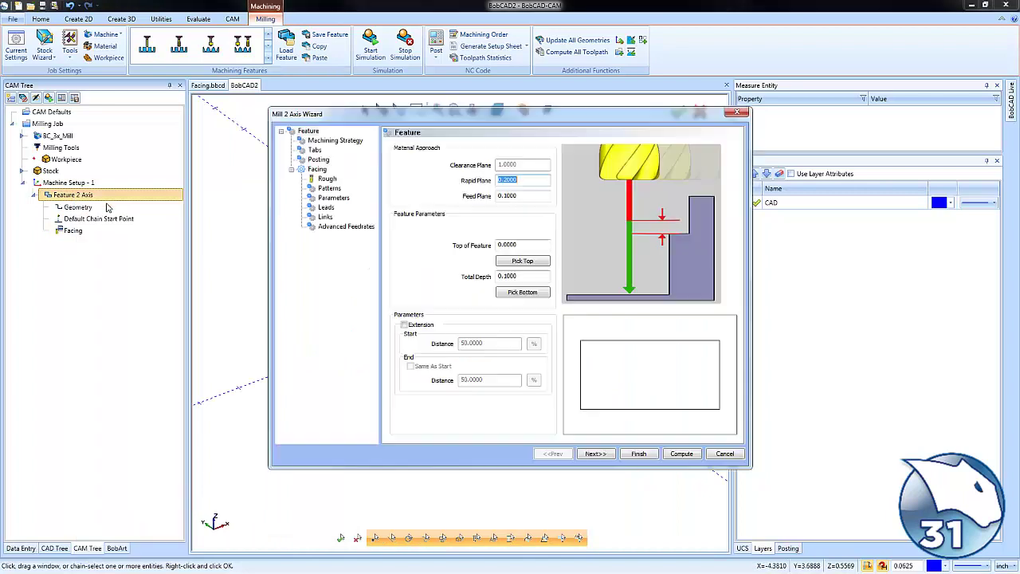
pyautogui.click(330, 188)
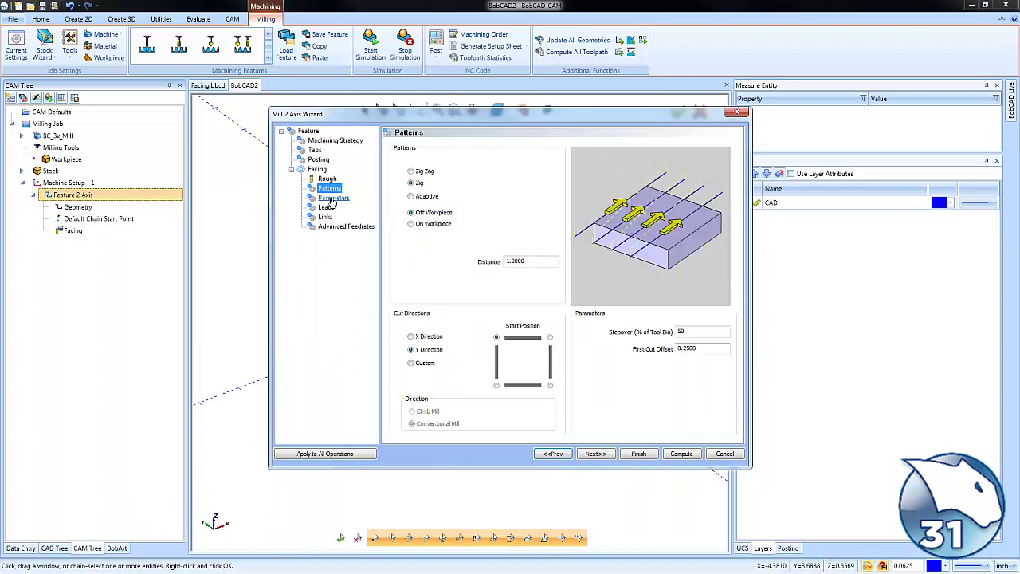
pyautogui.click(412, 363)
pyautogui.moveTo(477, 377); pyautogui.dragTo(407, 379)
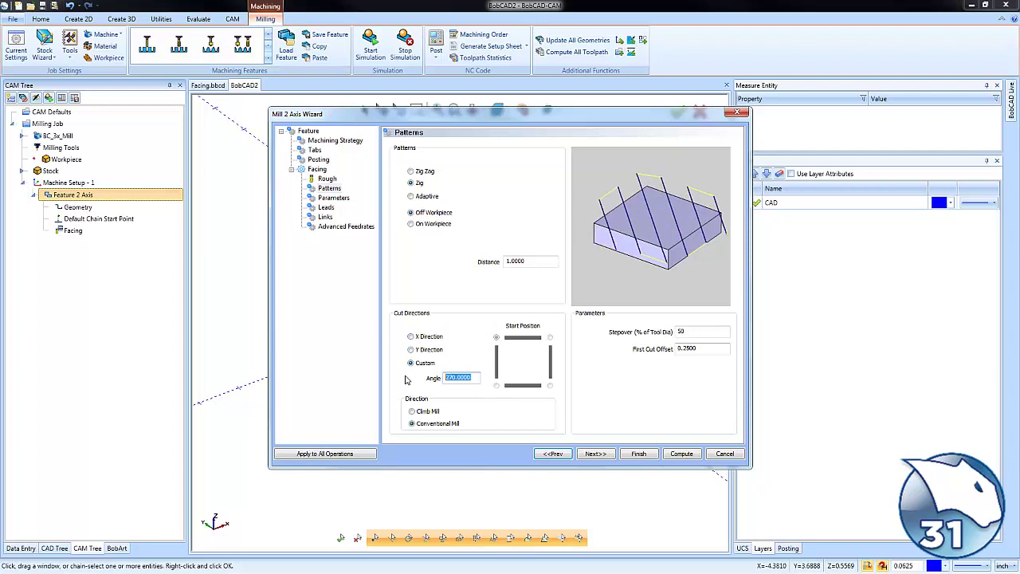
pyautogui.write('45')
pyautogui.click(681, 454)
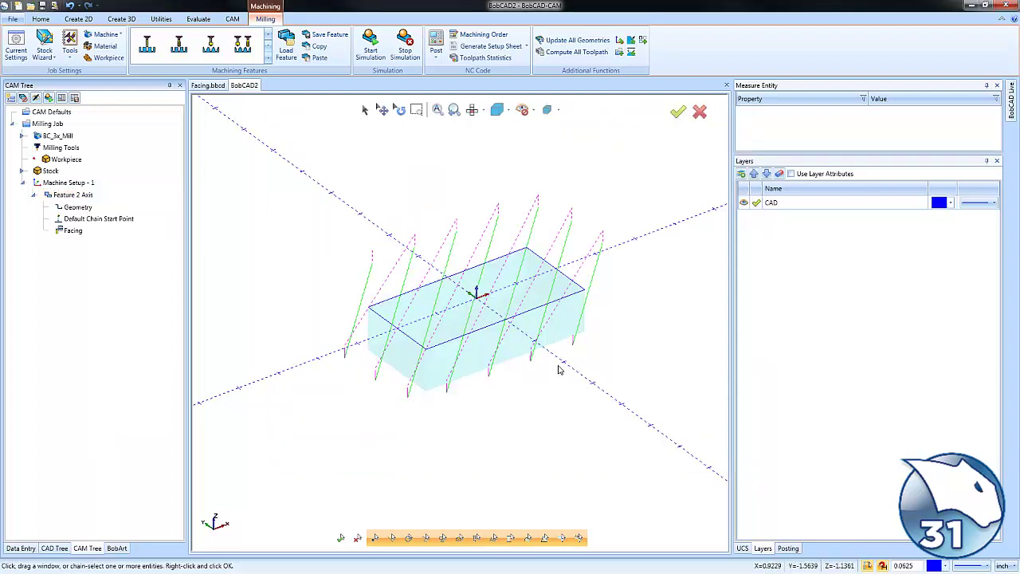
# Switch the facing pattern to Zig Zag, recompute, and inspect the looped passes
pyautogui.rightClick(92, 195)
pyautogui.click(108, 202)
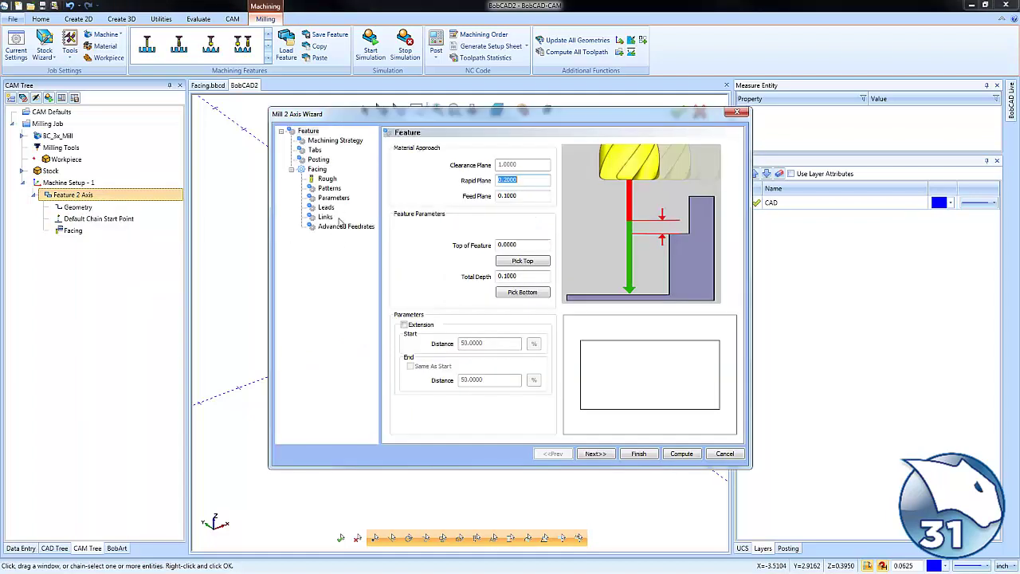
pyautogui.click(330, 188)
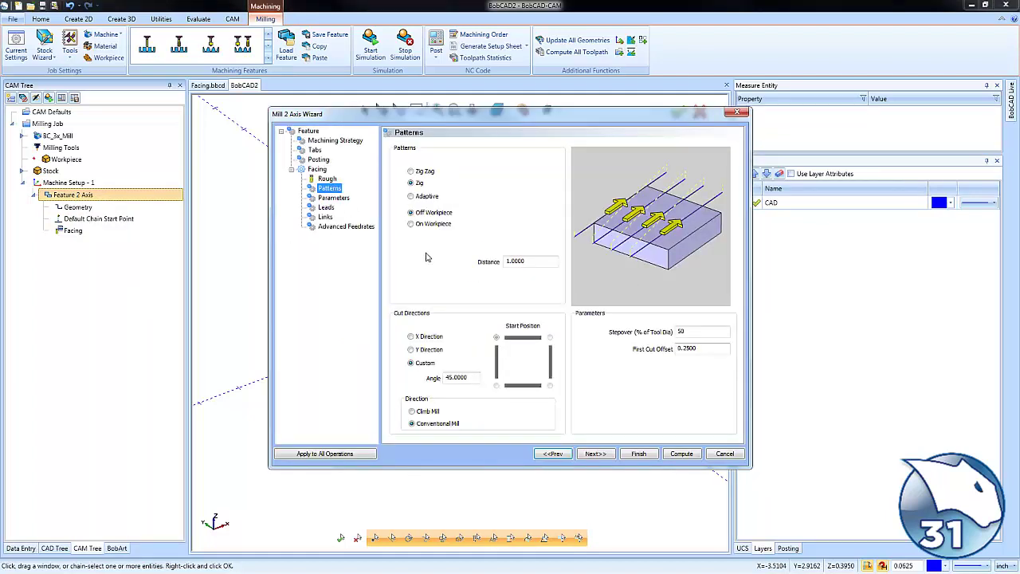
pyautogui.click(414, 173)
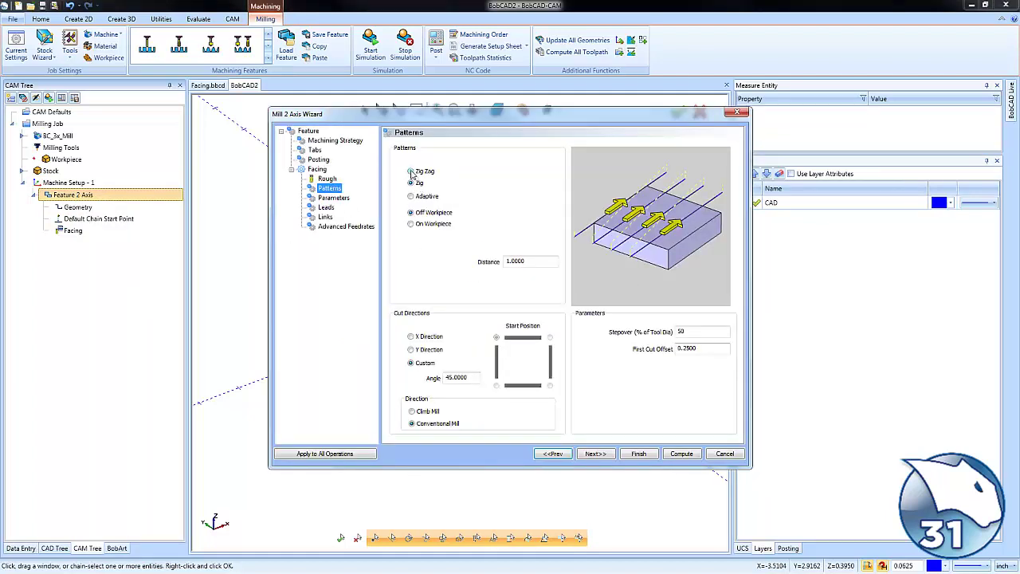
pyautogui.click(682, 453)
pyautogui.moveTo(608, 389); pyautogui.dragTo(568, 420, button='middle')
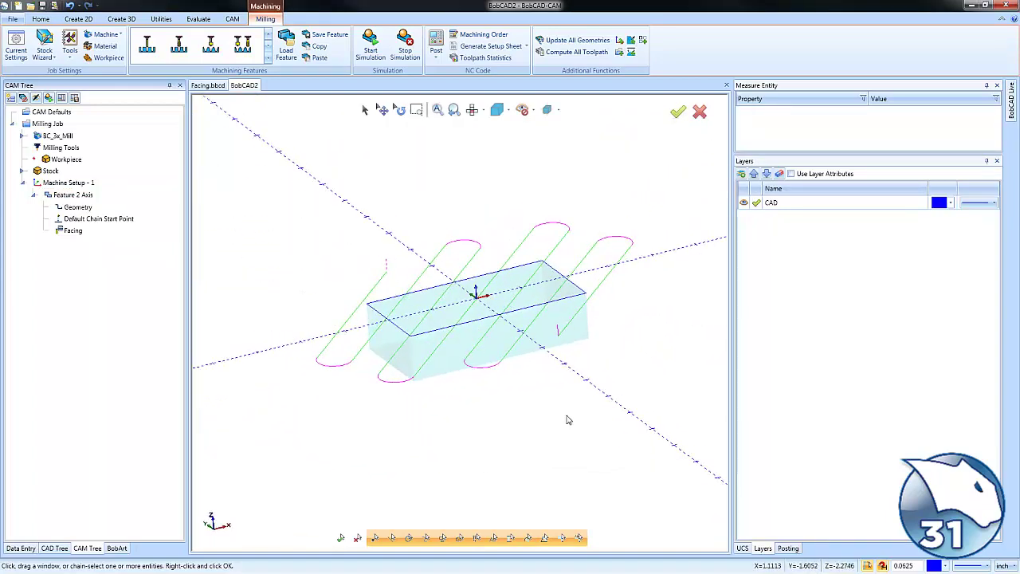
pyautogui.click(83, 195)
# Set the facing cut direction back to X with an Adaptive spiral pattern and recompute
pyautogui.rightClick(83, 195)
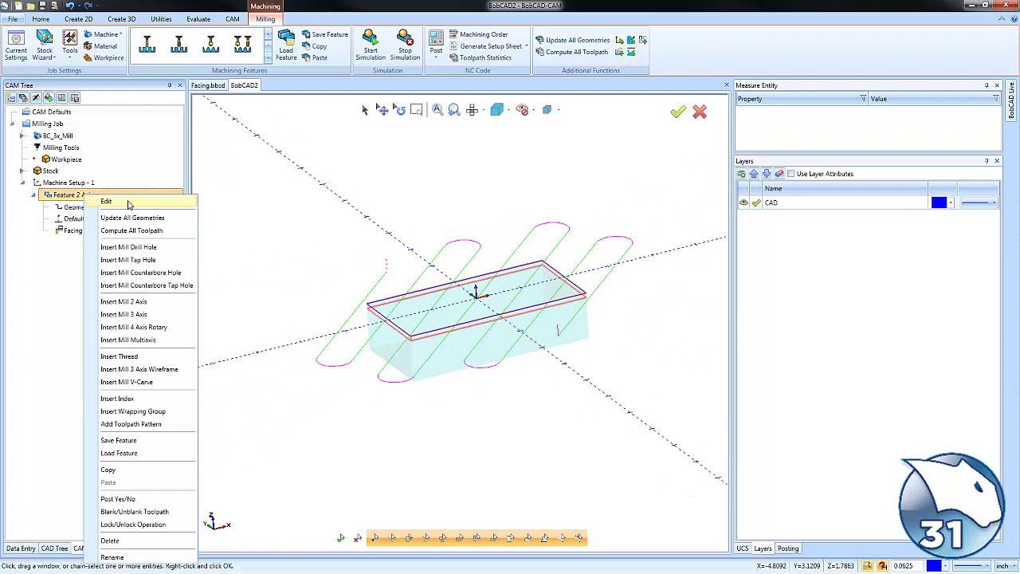
pyautogui.click(128, 206)
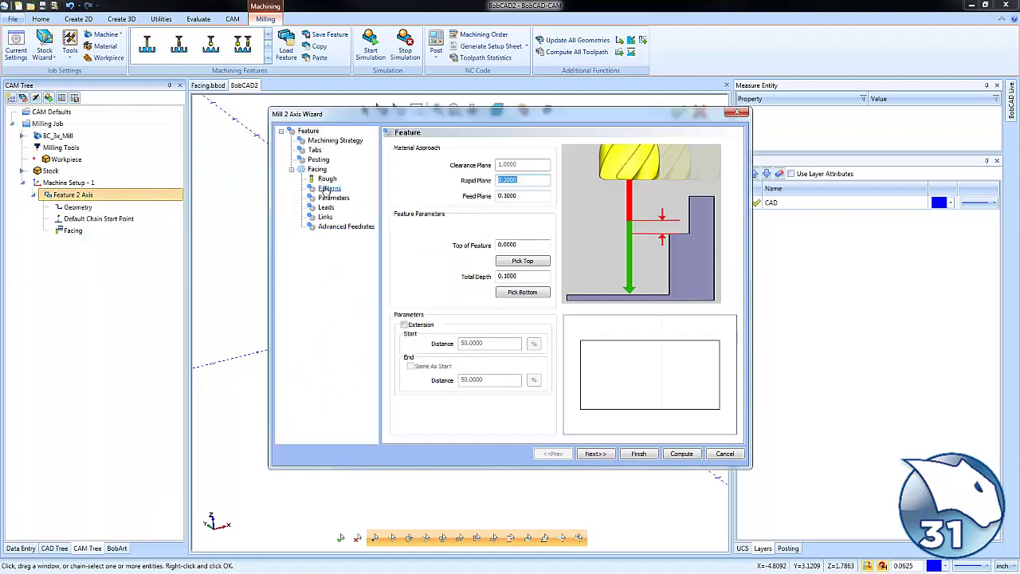
pyautogui.click(329, 188)
pyautogui.click(428, 346)
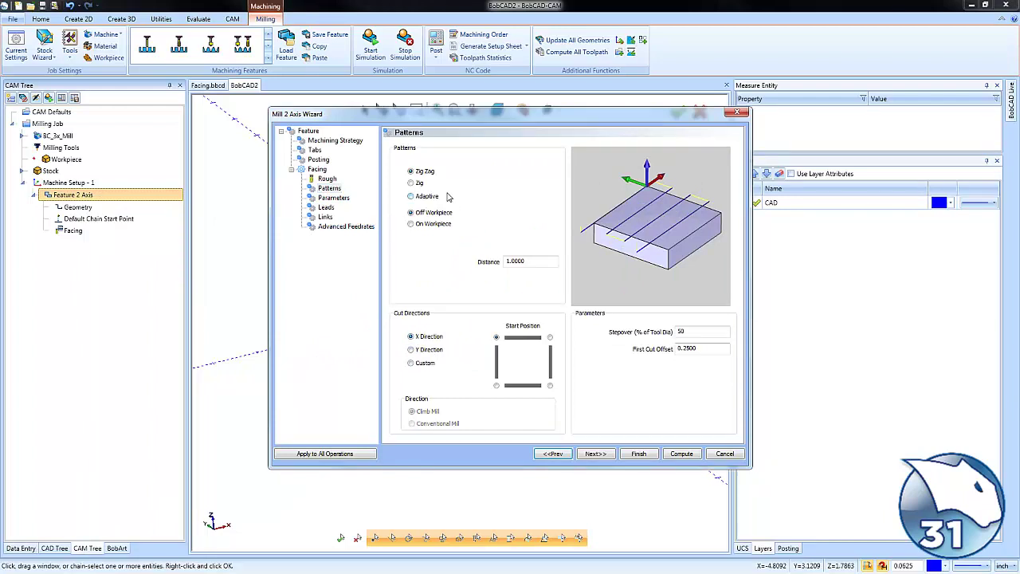
pyautogui.click(412, 197)
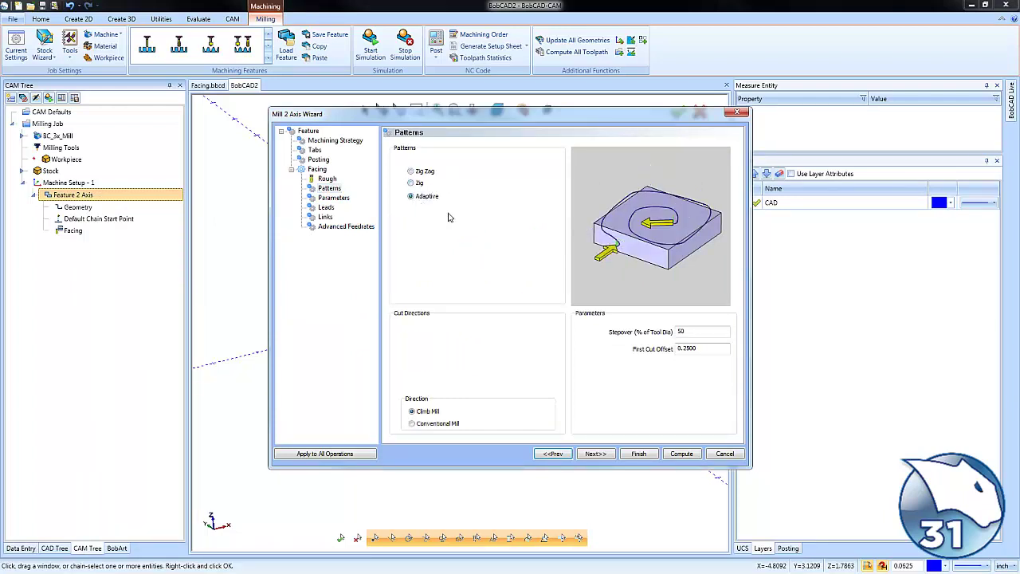
pyautogui.click(675, 455)
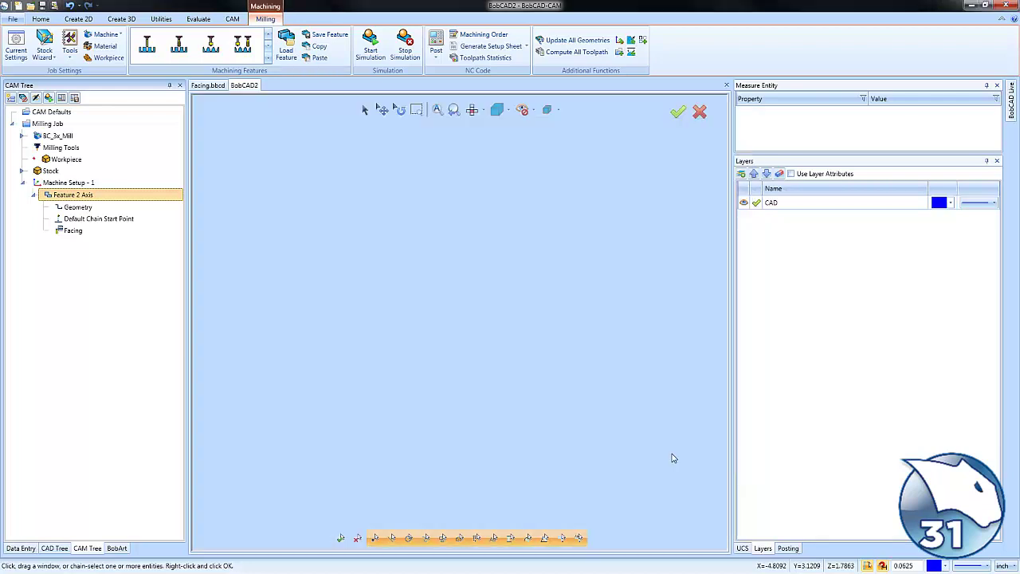
# Backplot the Facing toolpath with a shaded tool, scrubbing progress to the end, then close
pyautogui.rightClick(77, 231)
pyautogui.click(112, 271)
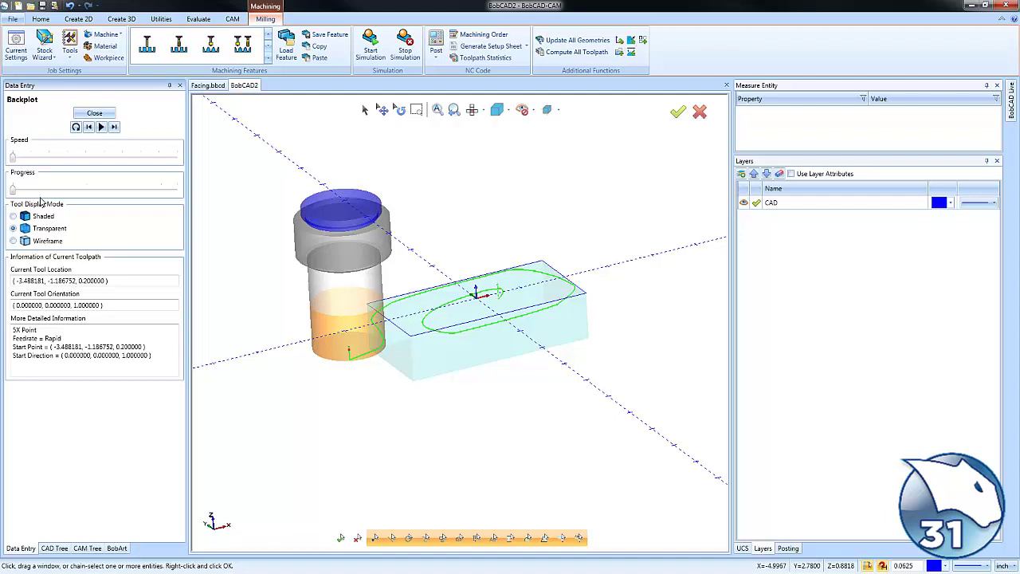
pyautogui.click(15, 216)
pyautogui.click(114, 127)
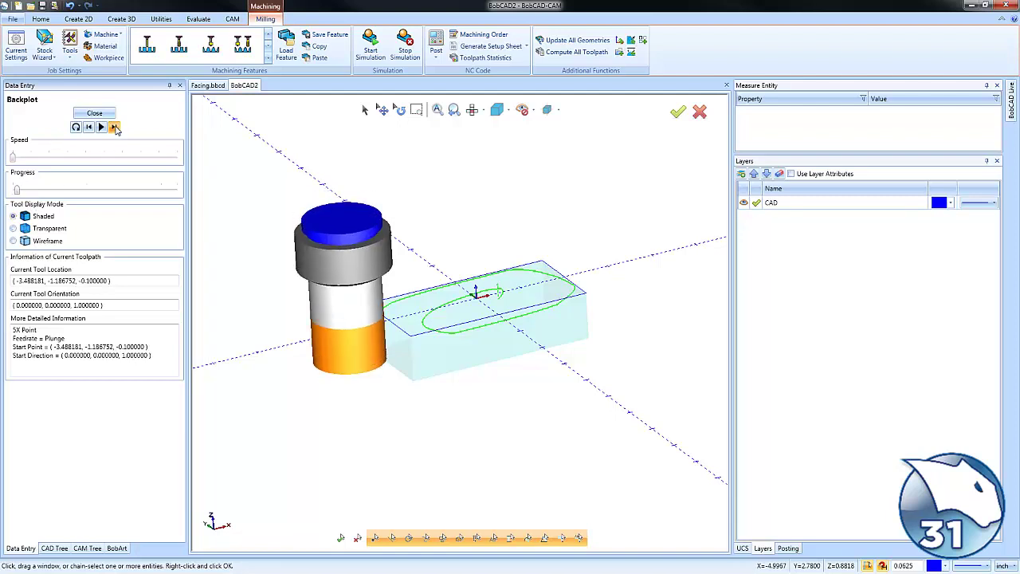
pyautogui.moveTo(25, 190); pyautogui.dragTo(185, 191)
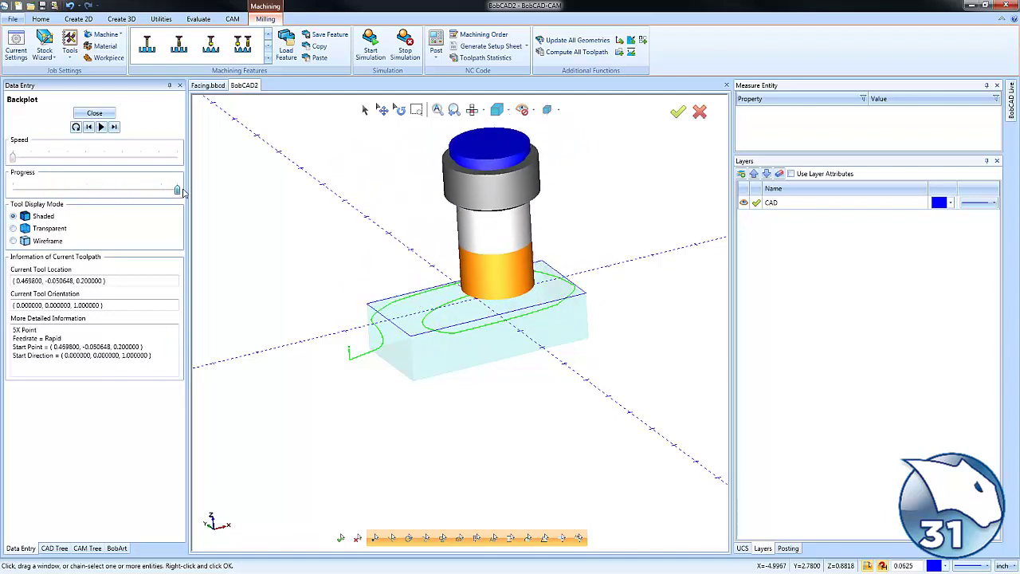
pyautogui.click(95, 113)
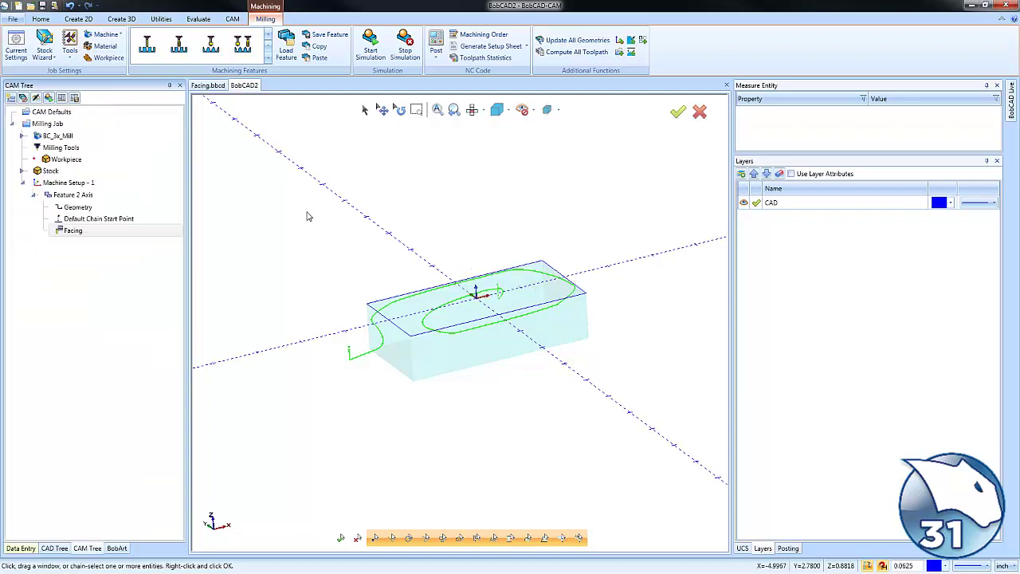